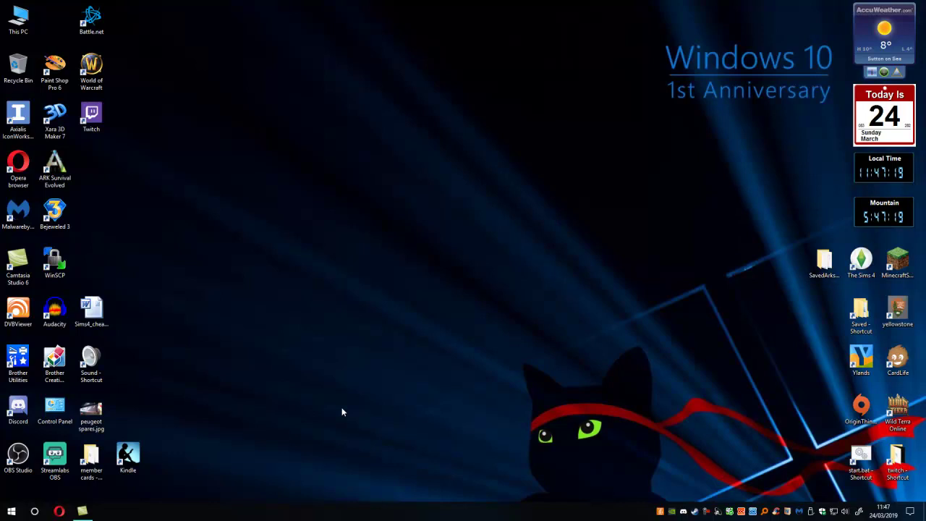
Step: Check the drives in This PC, then close the window
double_click(24, 27)
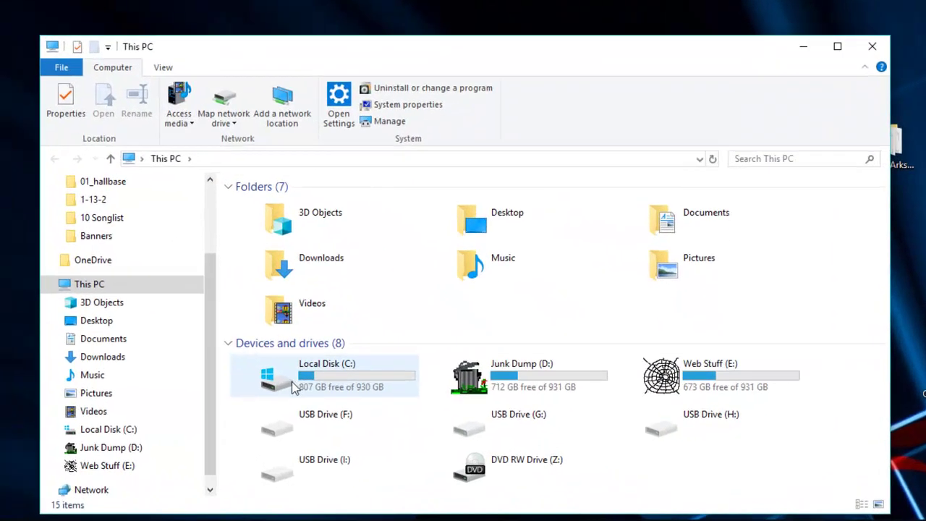
mouse_move(296, 389)
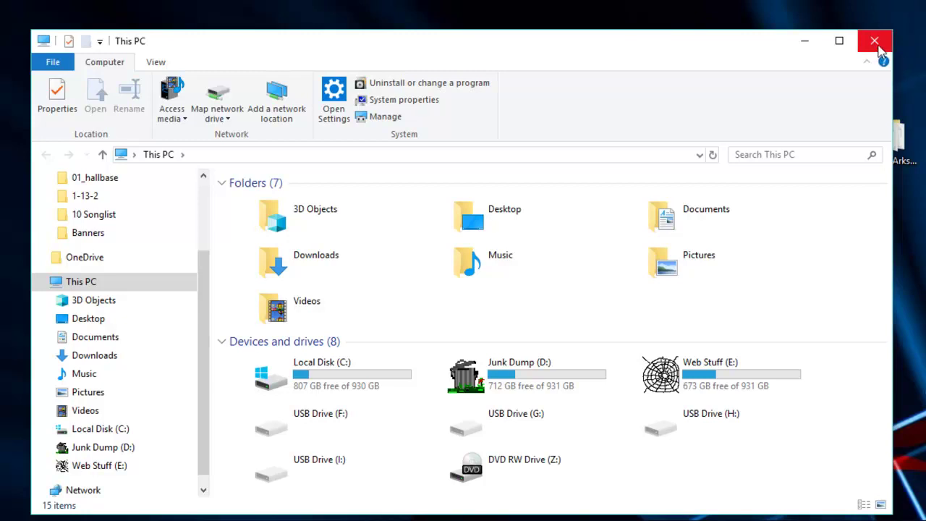
left_click(875, 43)
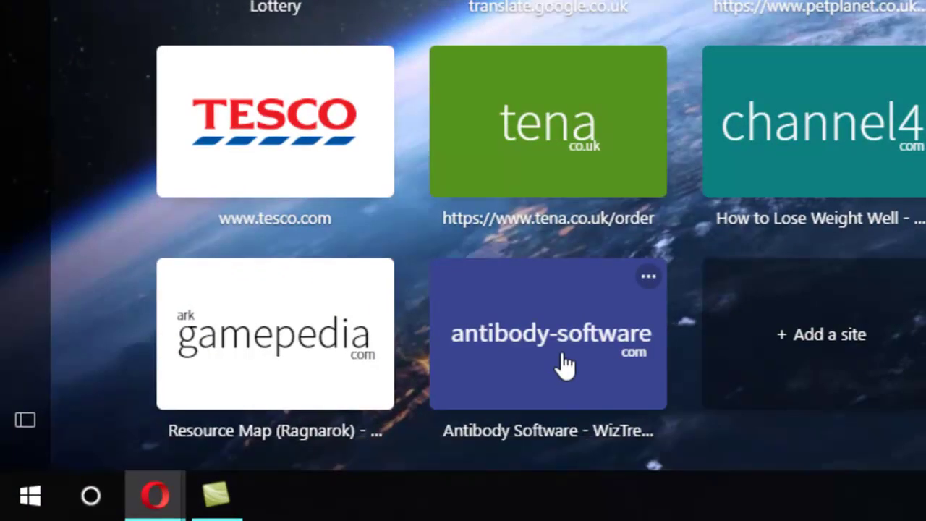
Step: Save the WizTree installer from the Antibody Software page into Downloads and return to Speed Dial
left_click(565, 366)
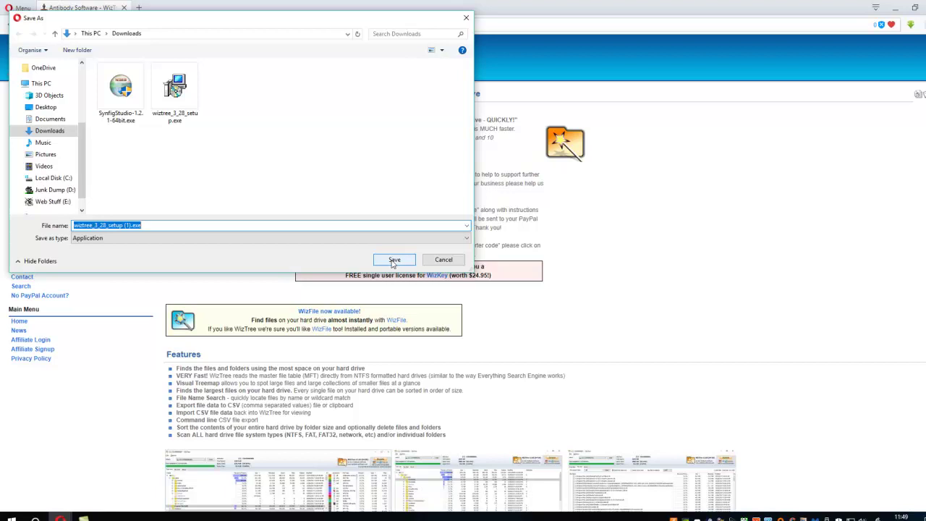
left_click(395, 261)
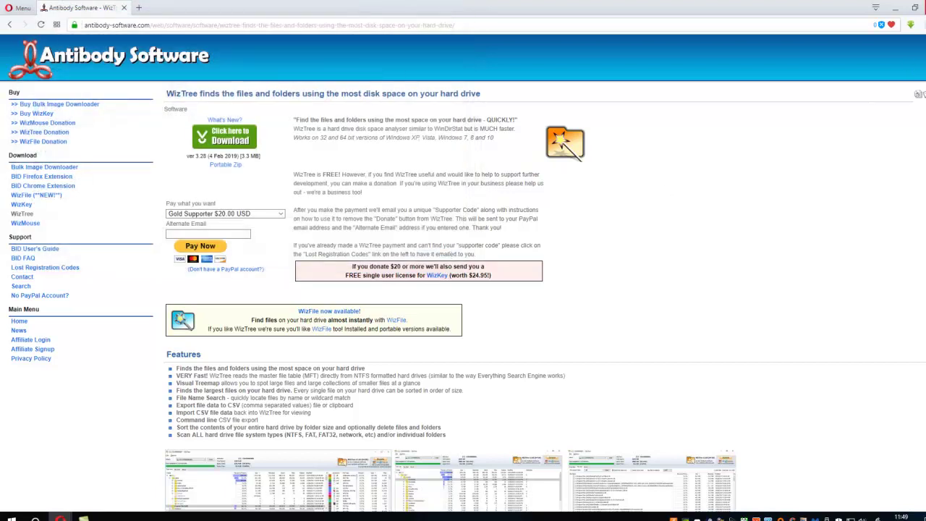
left_click(123, 8)
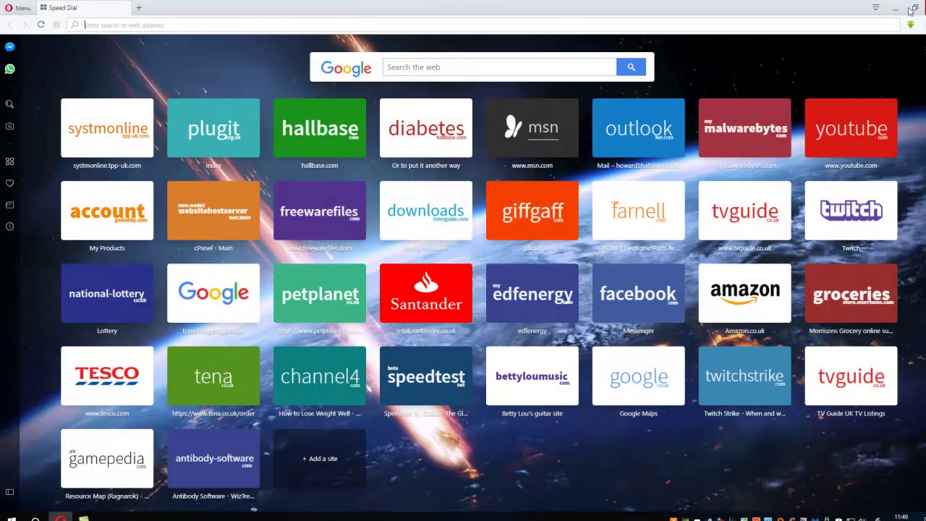
left_click(149, 26)
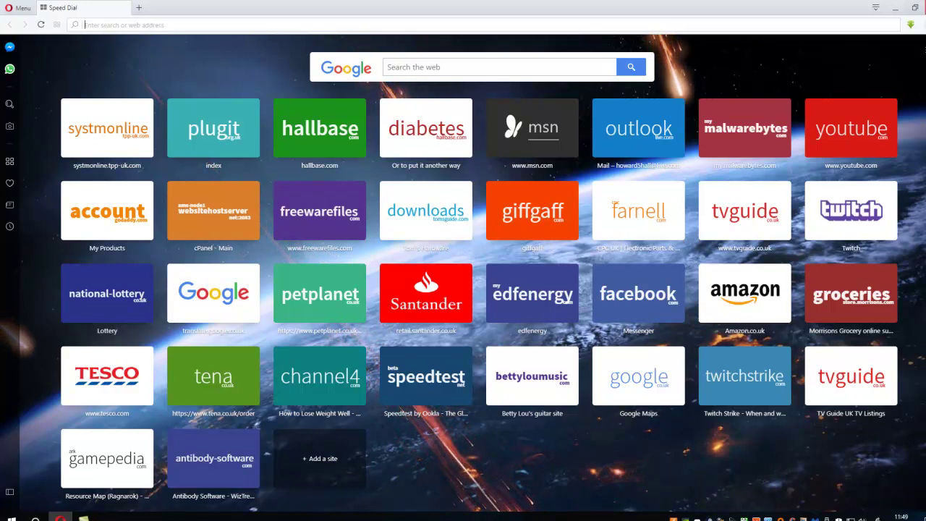
Step: Show the desktop and run wiztree_3_28_setup.exe from This PC > Downloads
key("super+d")
double_click(22, 29)
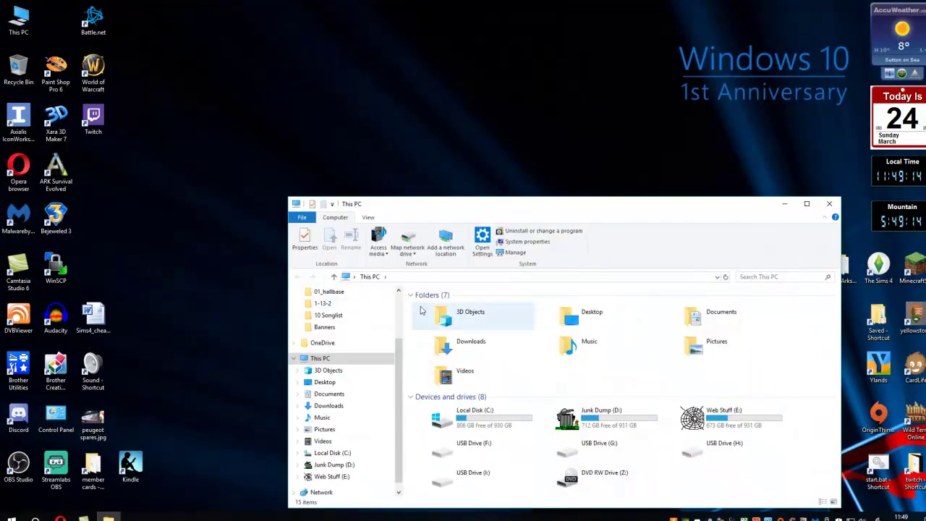
double_click(456, 288)
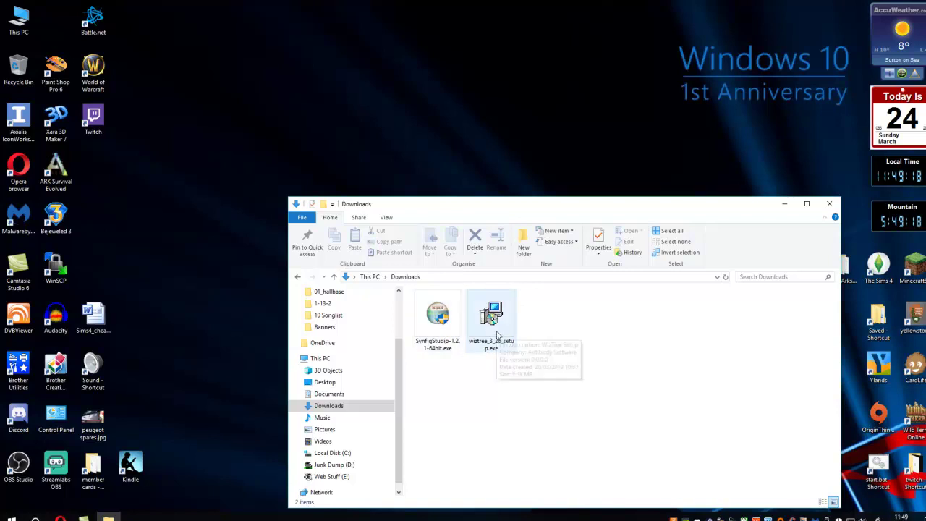
double_click(498, 336)
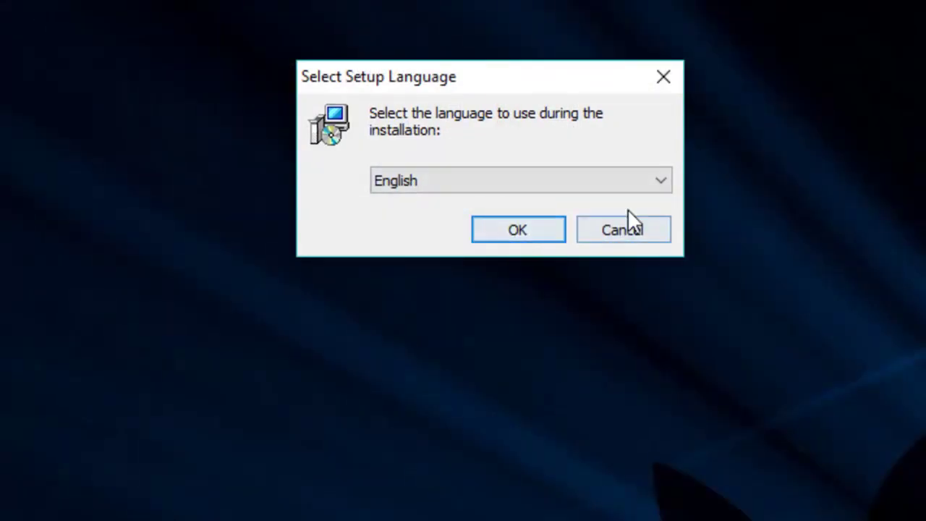
Step: Keep English as the setup language and accept the WizTree licence agreement
left_click(660, 194)
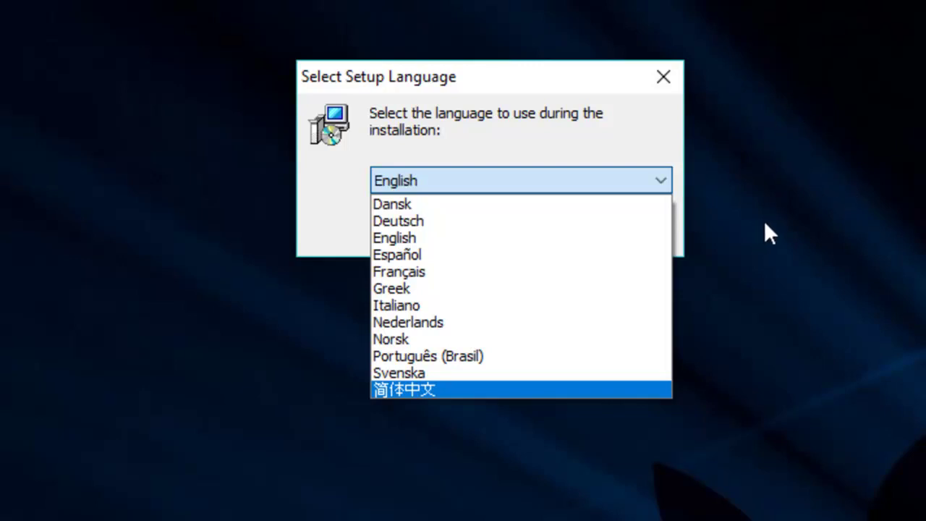
left_click(442, 238)
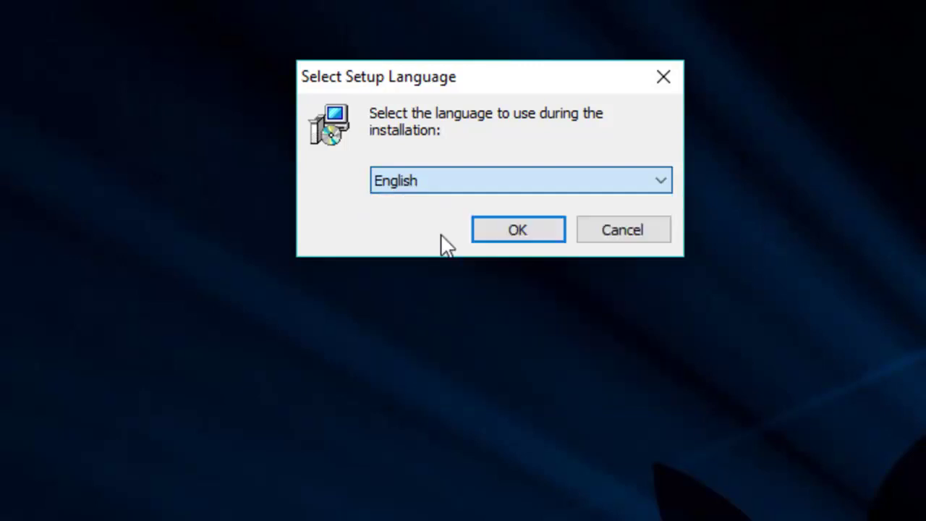
left_click(535, 233)
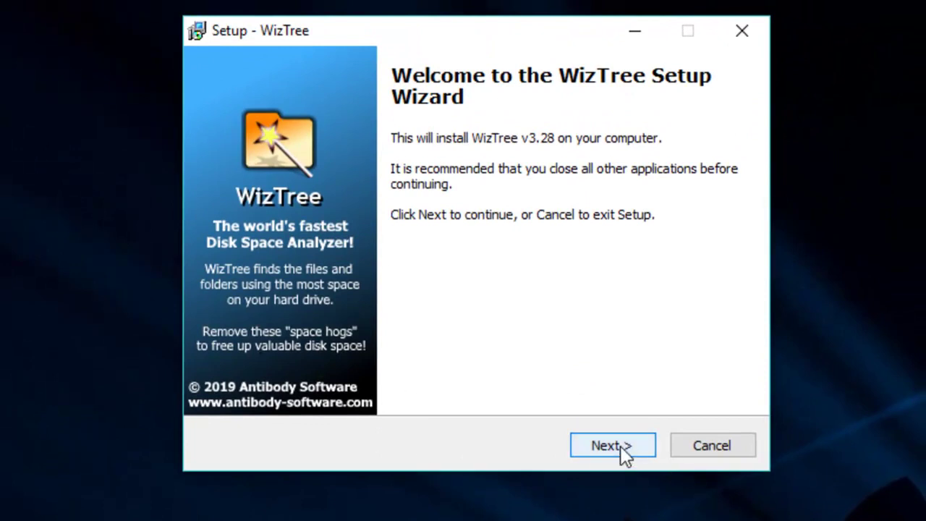
left_click(619, 446)
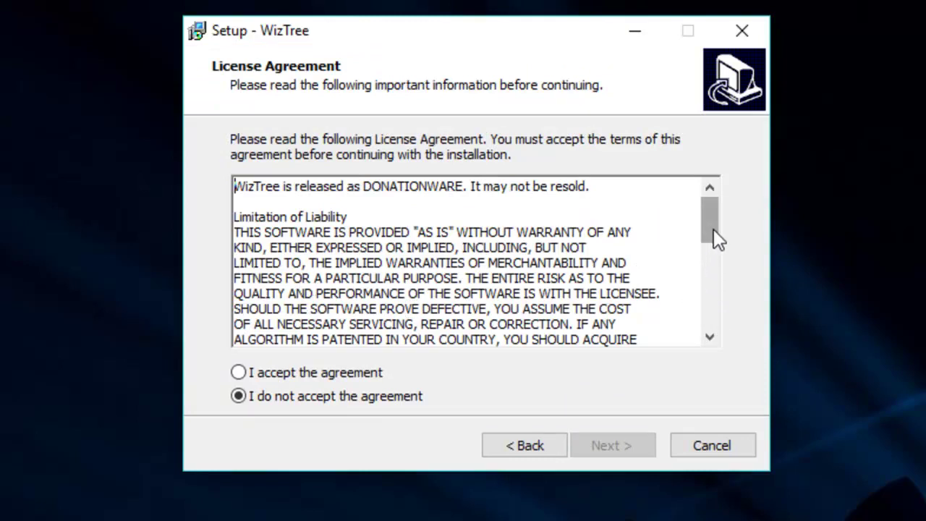
left_click_drag(713, 230, 724, 313)
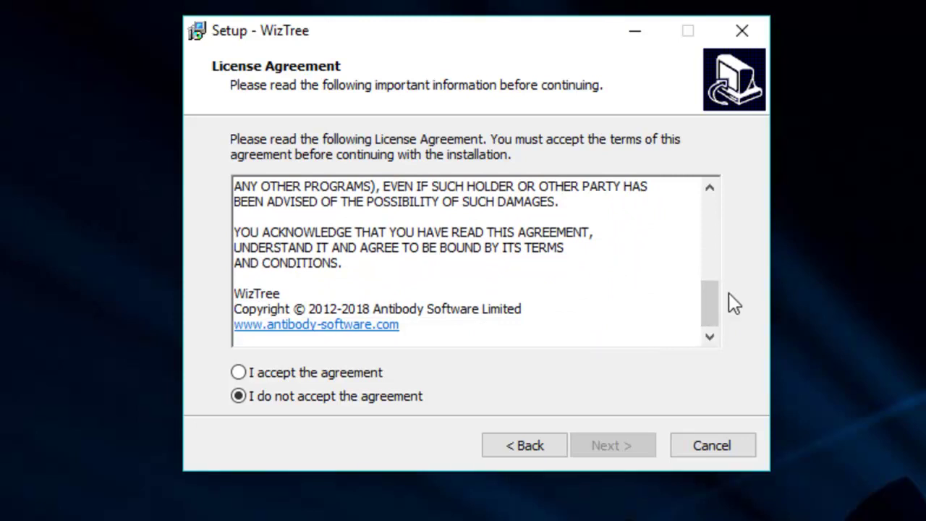
left_click_drag(707, 304, 715, 329)
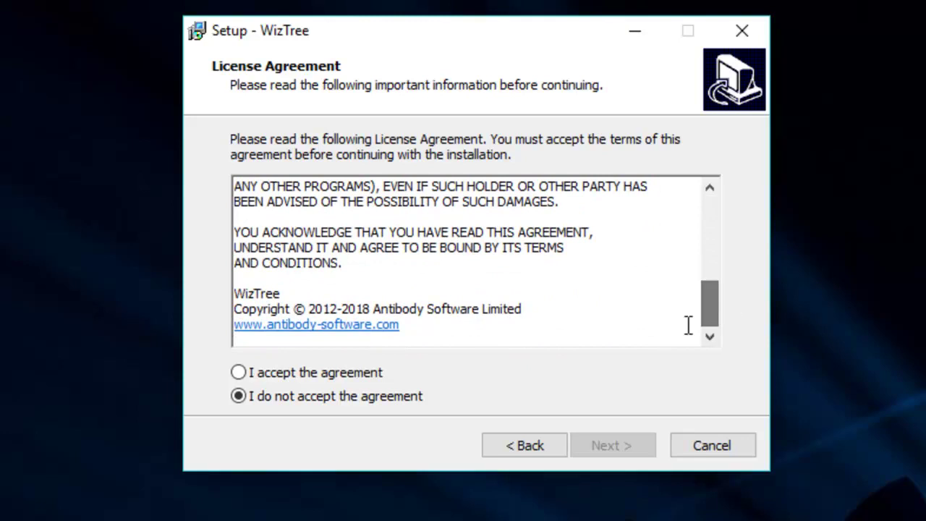
left_click(279, 373)
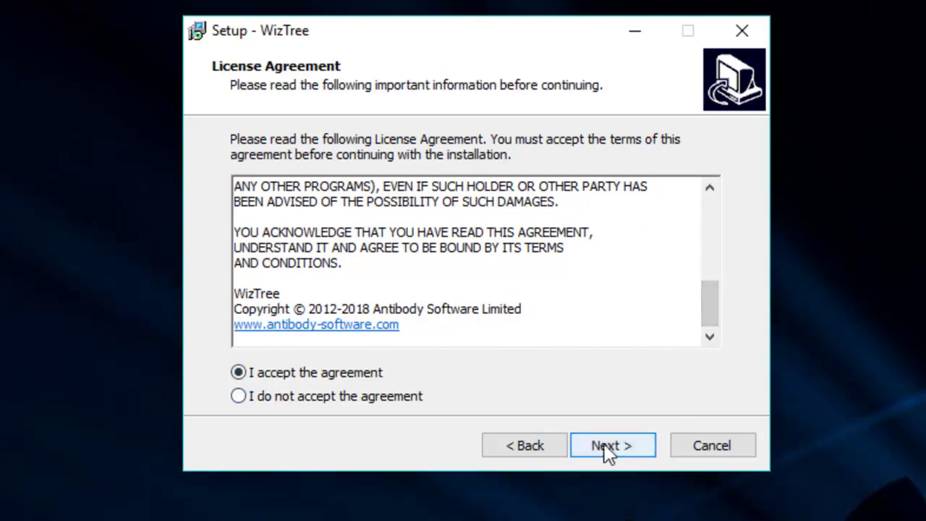
left_click(607, 444)
Step: Keep the default folder, Start Menu group and desktop/Quick Launch icons, install, and launch WizTree
left_click(614, 443)
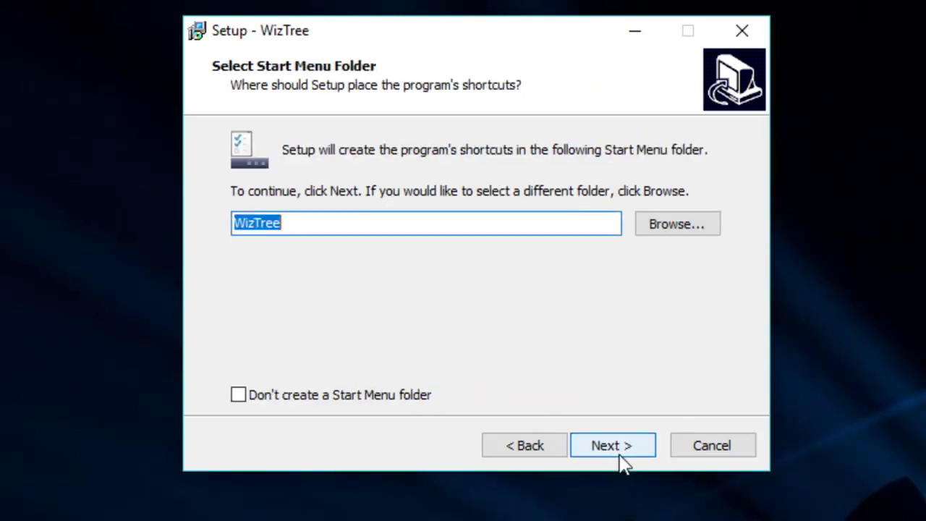
left_click(608, 450)
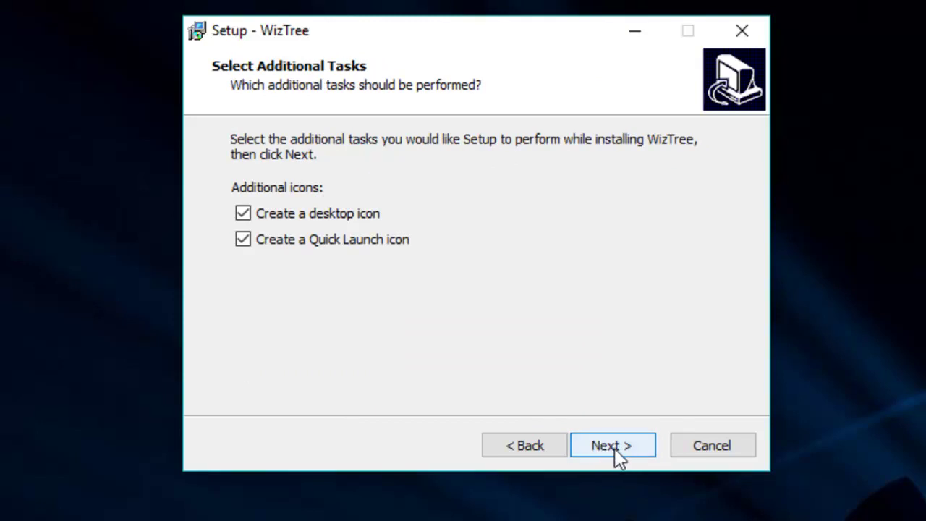
left_click(612, 445)
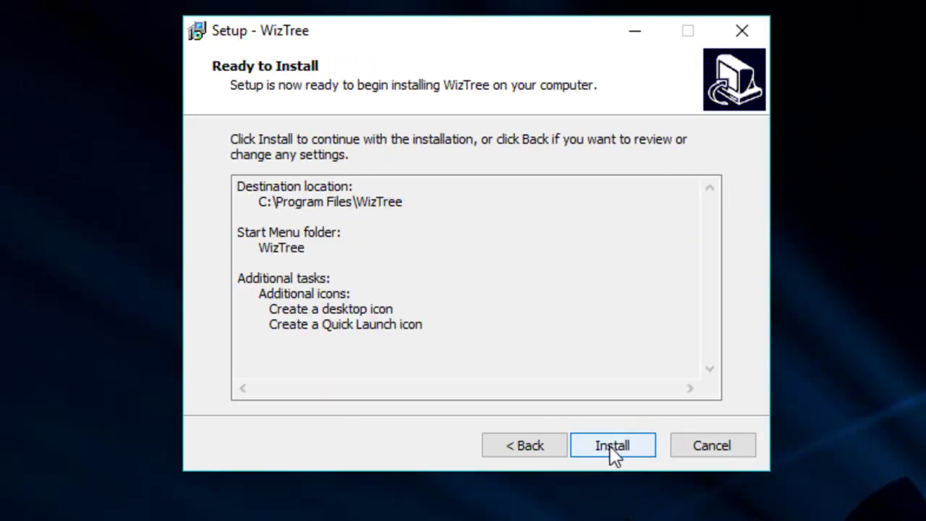
left_click(617, 444)
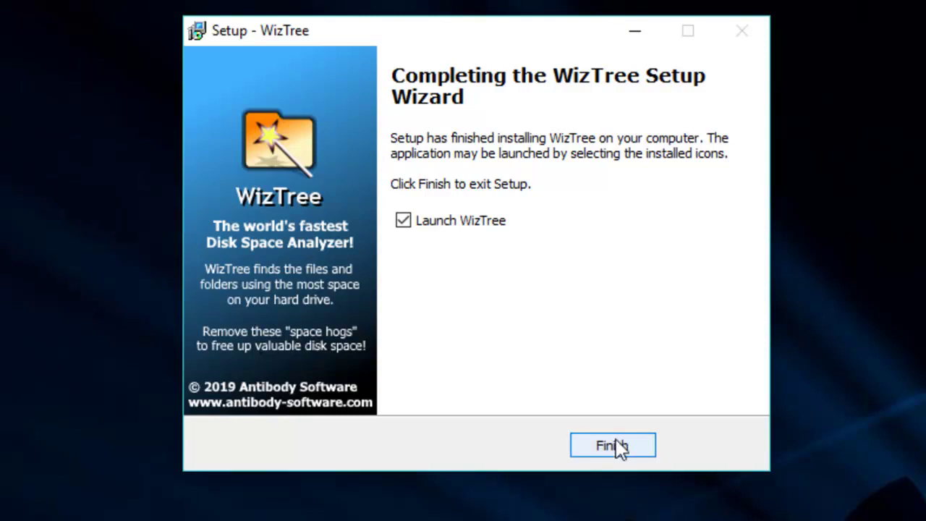
left_click(616, 443)
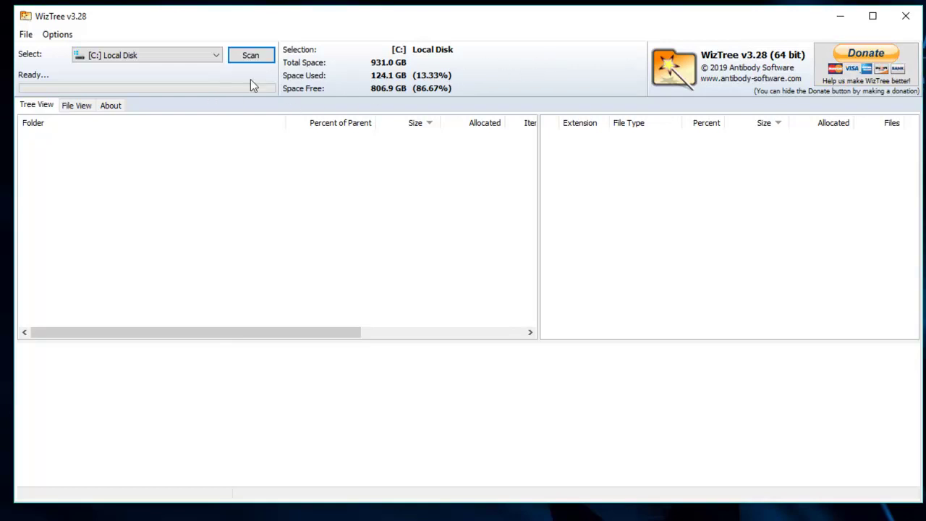
left_click(25, 34)
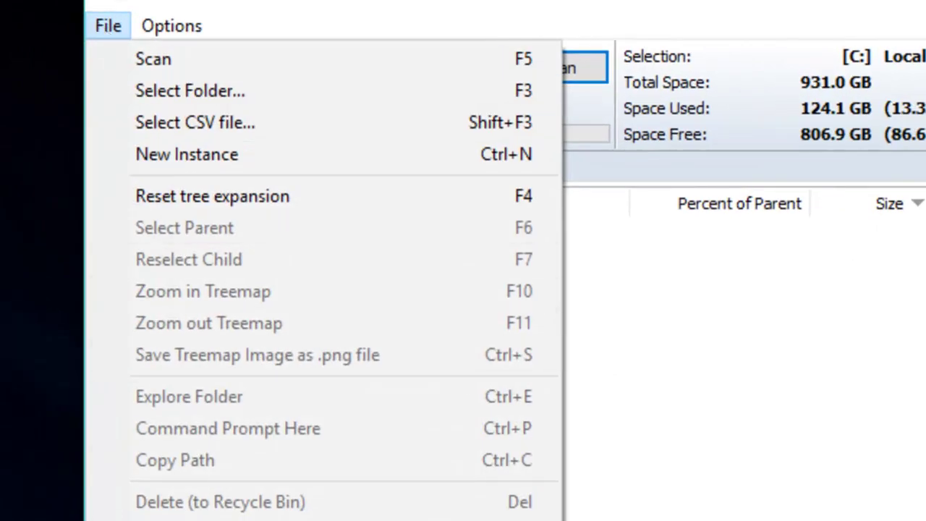
mouse_move(171, 26)
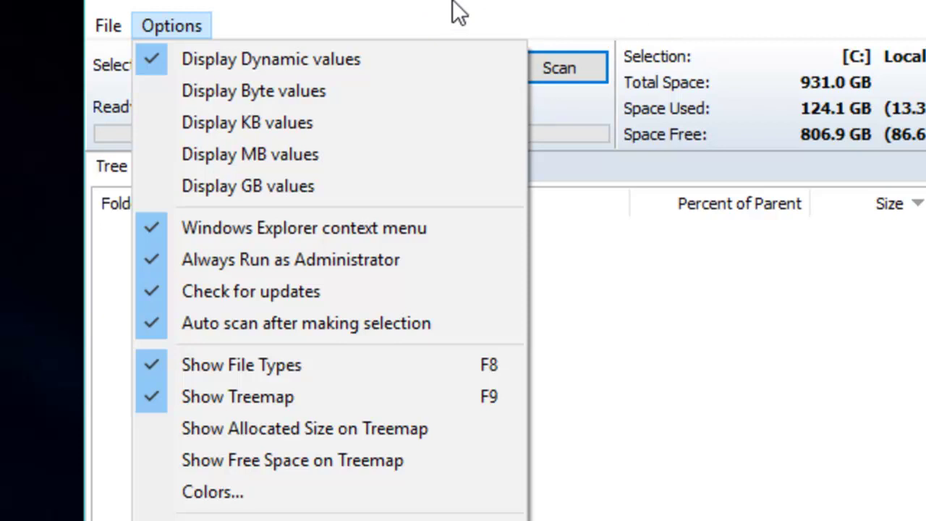
left_click(364, 7)
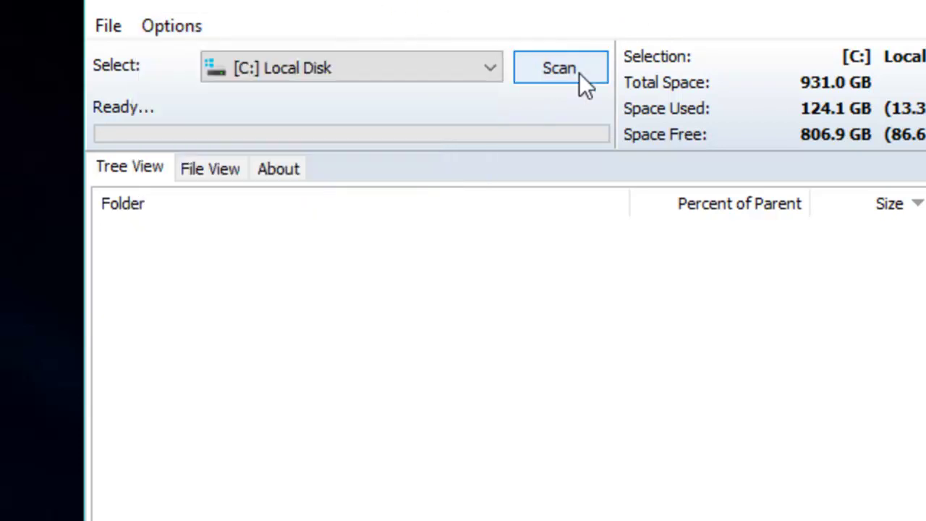
Step: Open a This PC window beside WizTree, switch between them, then close This PC with Alt+F4
left_click(490, 66)
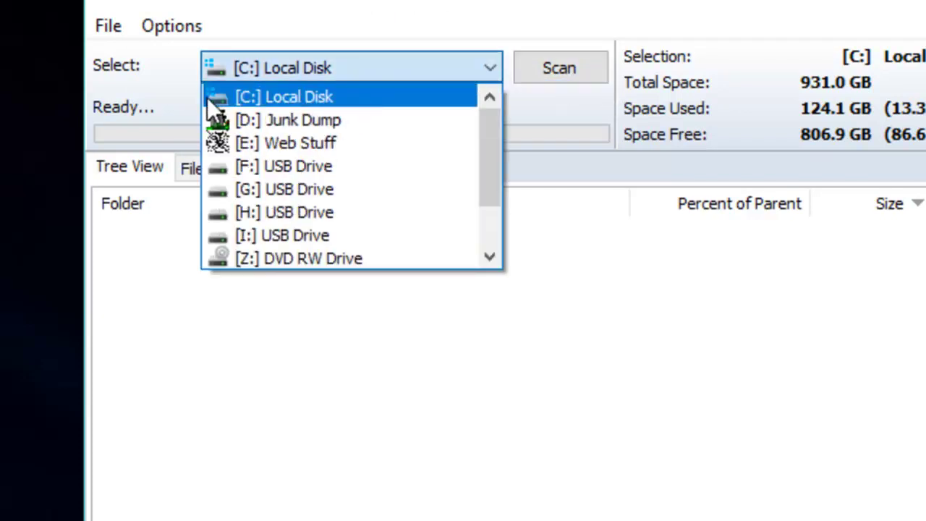
key("super+e")
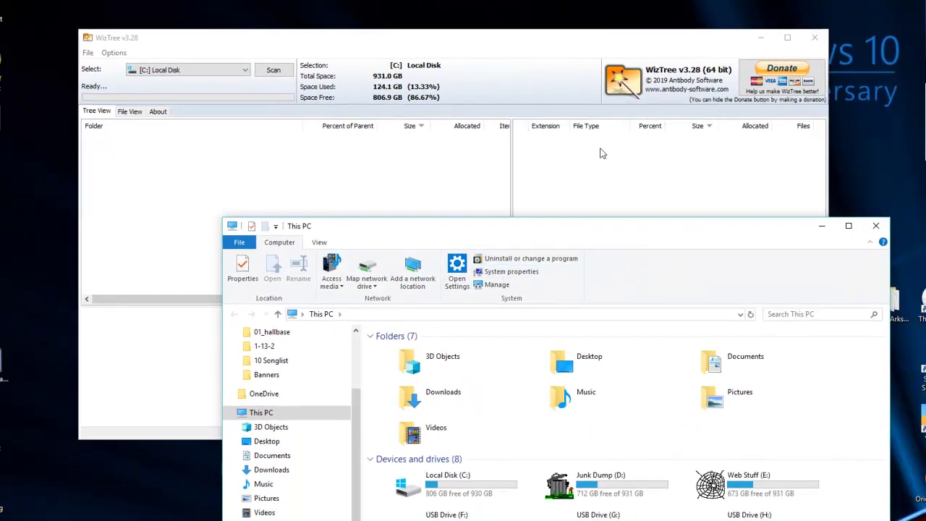
left_click_drag(512, 239, 630, 31)
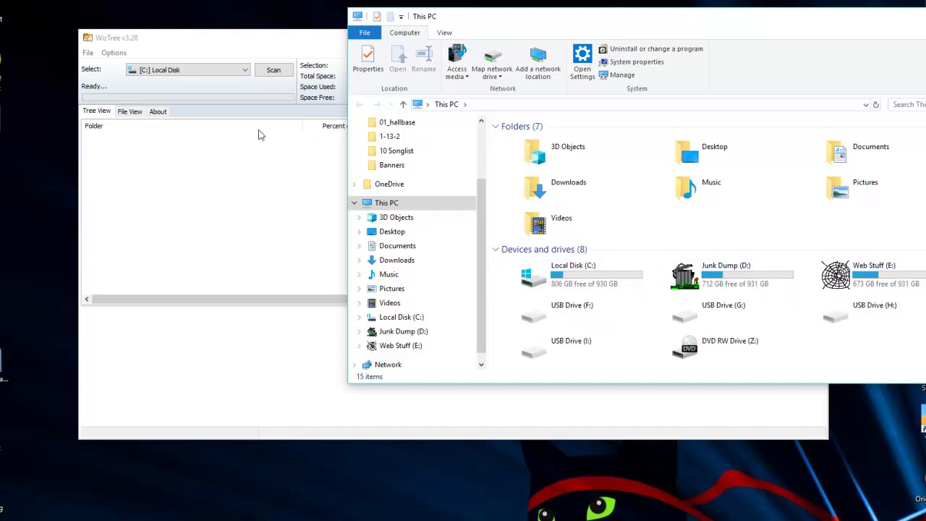
left_click(293, 45)
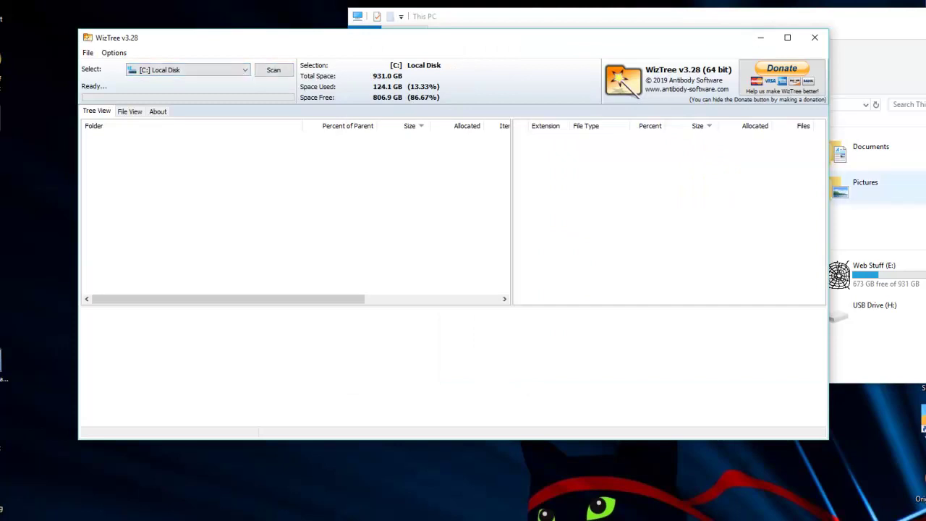
left_click(921, 206)
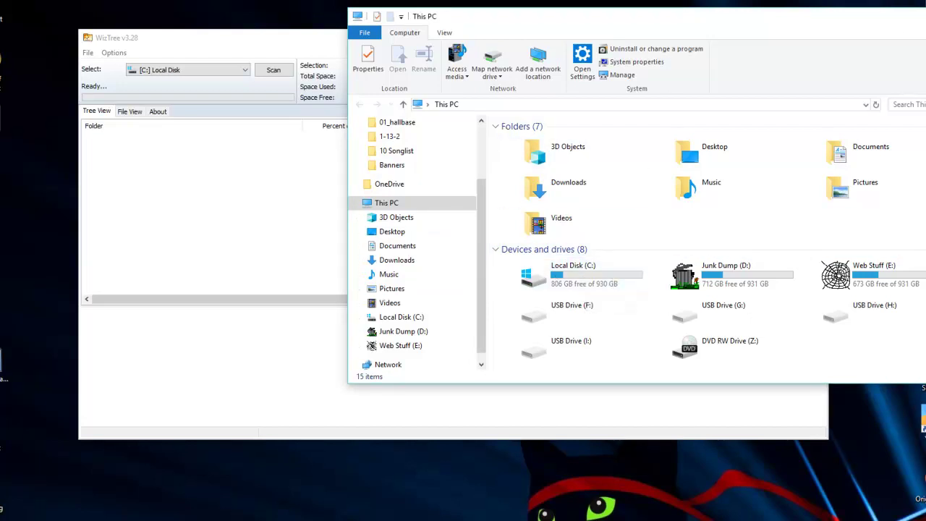
key("alt+F4")
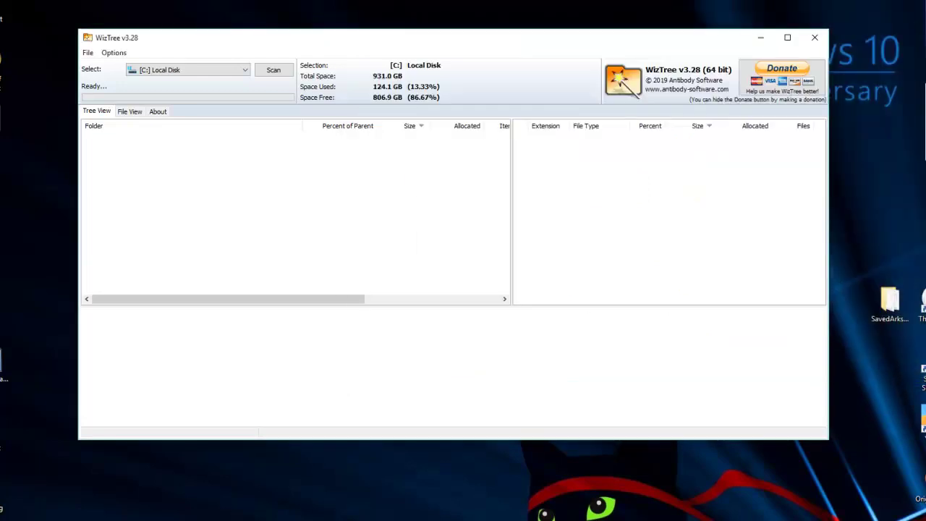
Step: Scan [C:] Local Disk, then maximise WizTree and widen the folder tree pane
left_click(245, 70)
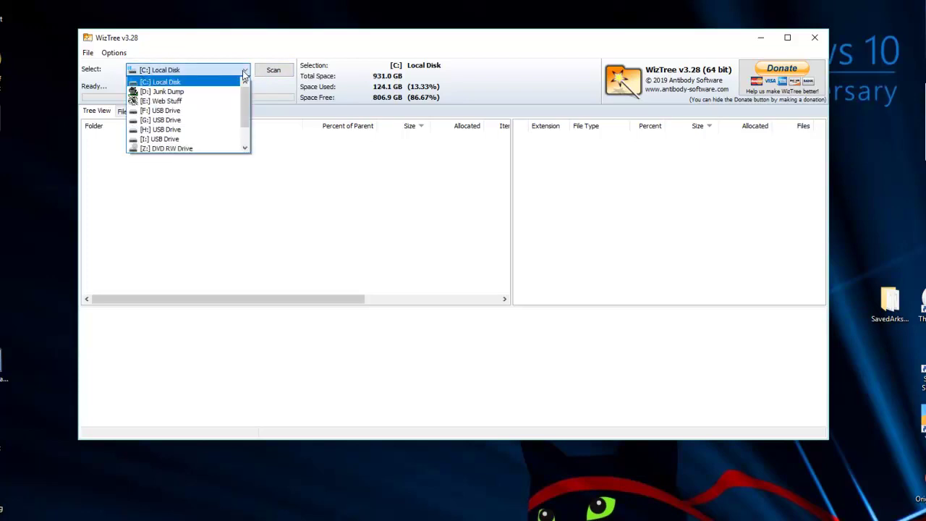
left_click(206, 82)
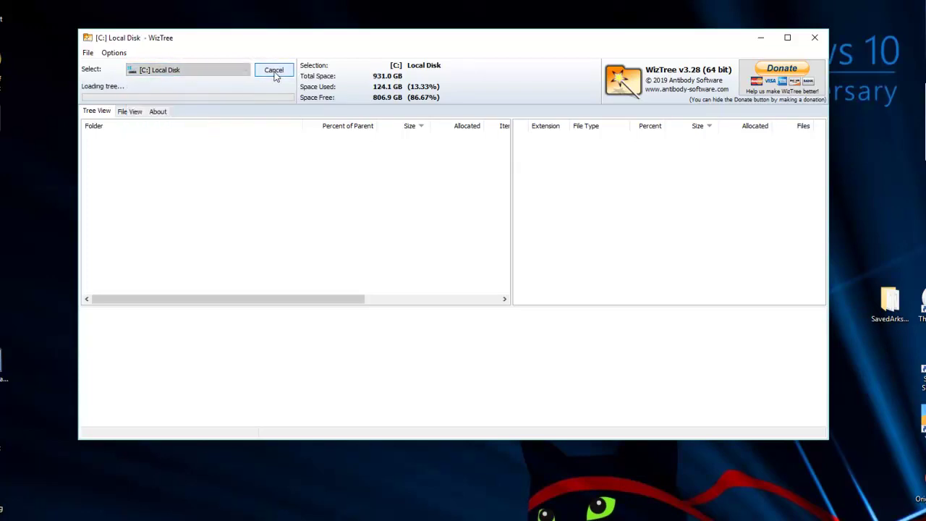
left_click(274, 70)
left_click(273, 70)
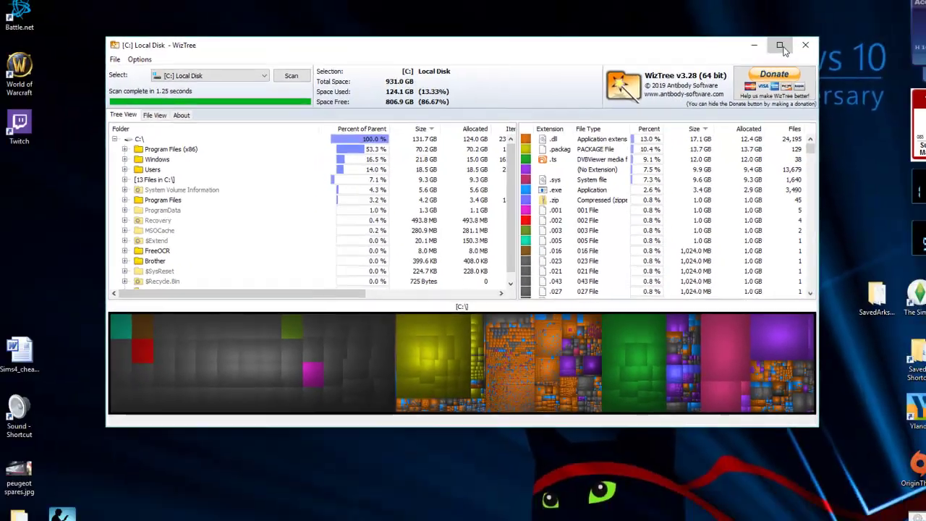
left_click(830, 43)
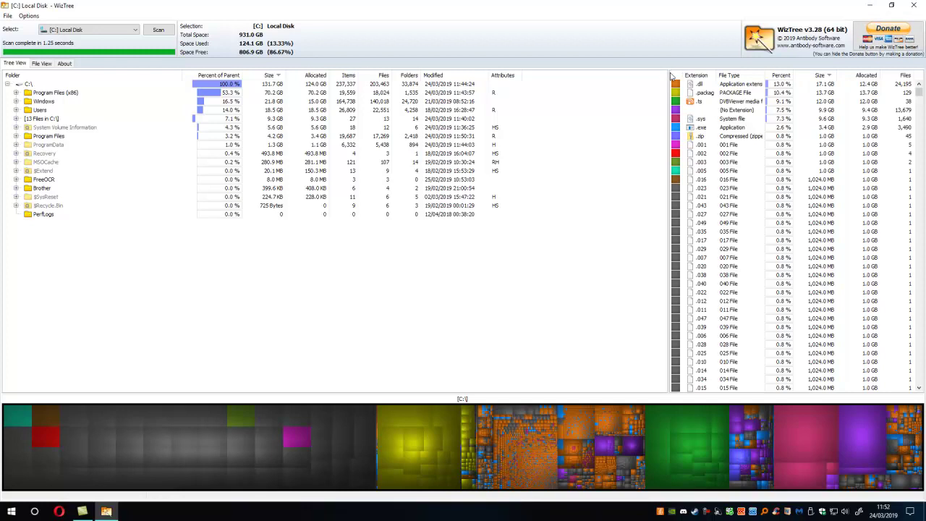
left_click_drag(670, 73, 532, 80)
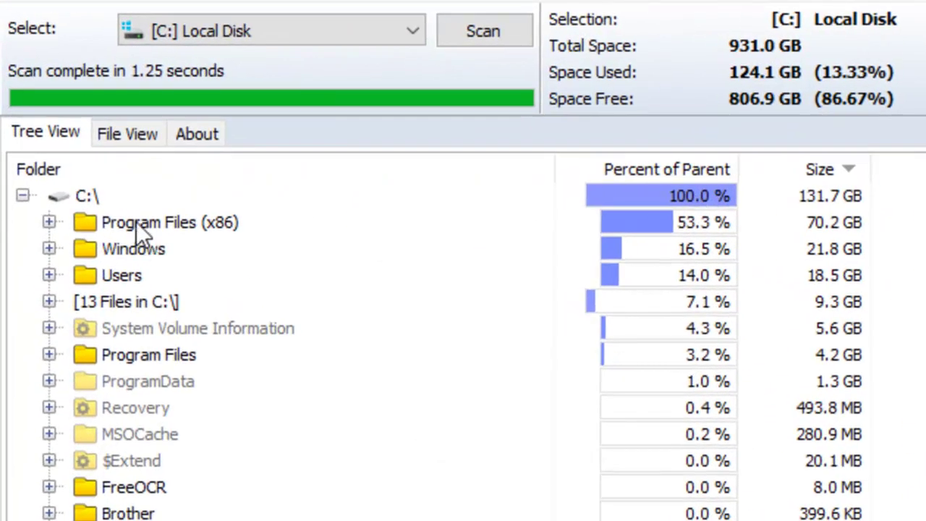
Step: Expand Program Files (x86) and inspect the World of Warcraft, Origin Games and Origin folders
left_click(99, 222)
left_click(49, 223)
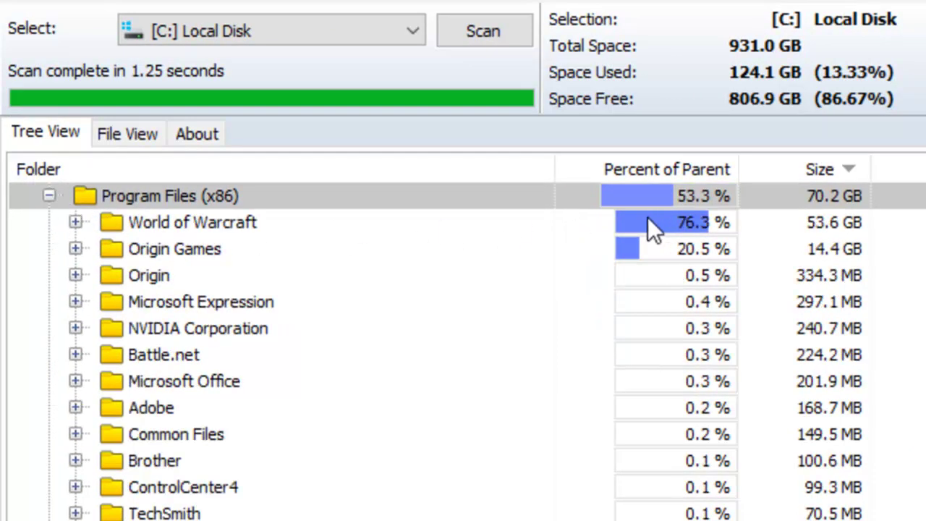
left_click(677, 221)
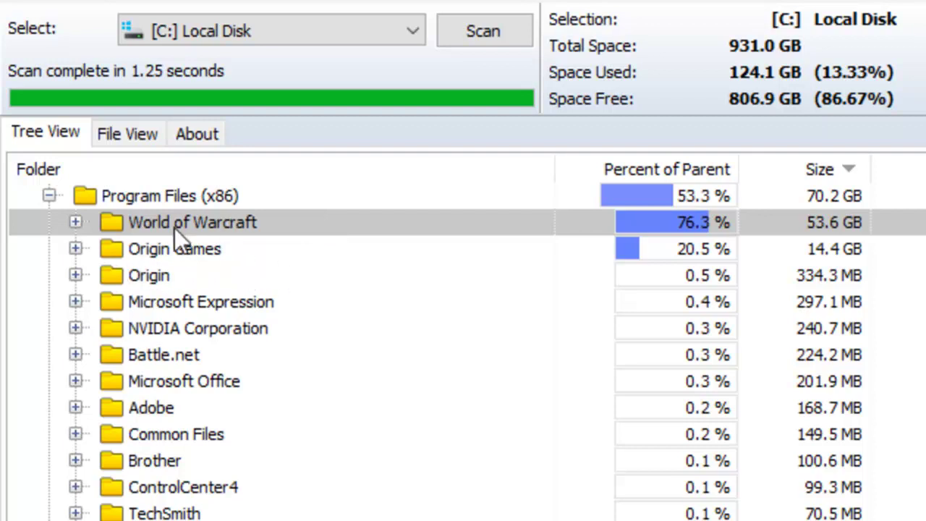
left_click(156, 249)
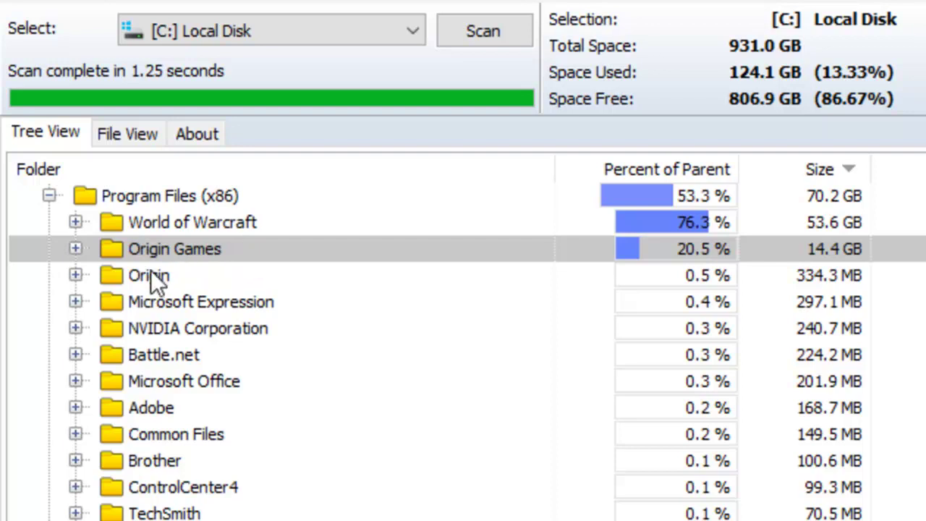
left_click(167, 267)
left_click(205, 255)
Step: Expand Users and the profile folder to select the 12.0 GB Videos folder
scroll(463, 355, "down", 7)
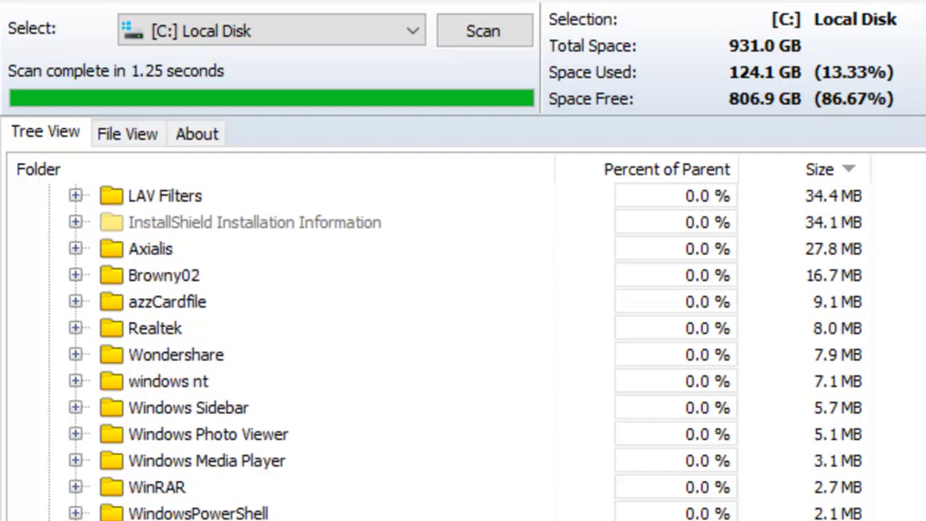
scroll(463, 354, "down", 1)
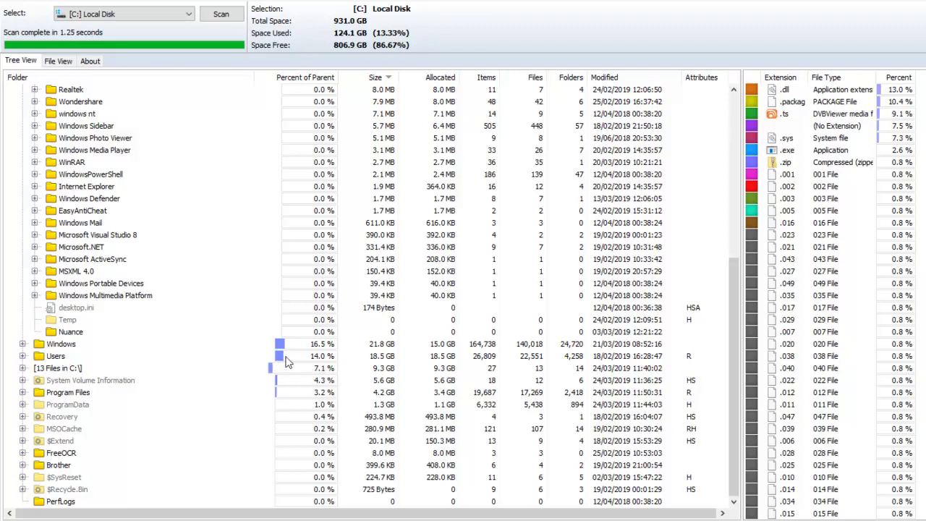
left_click(23, 356)
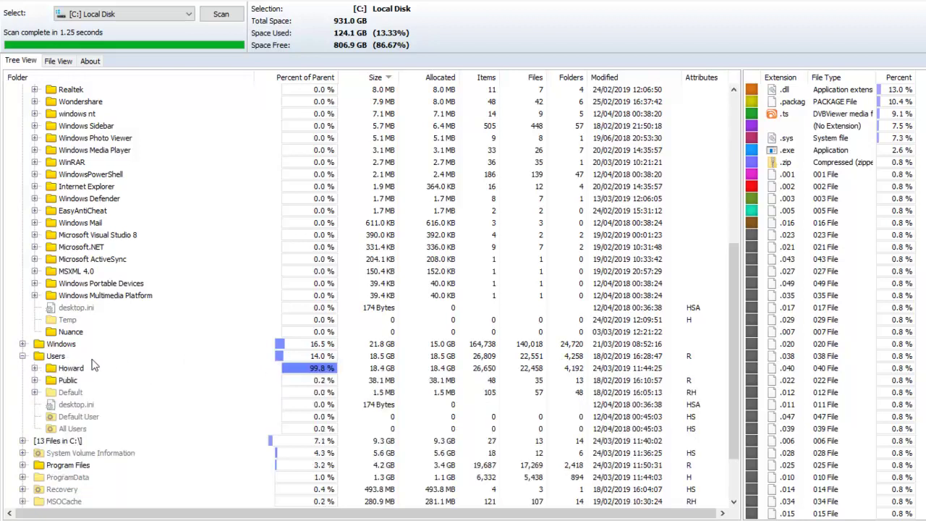
left_click(34, 368)
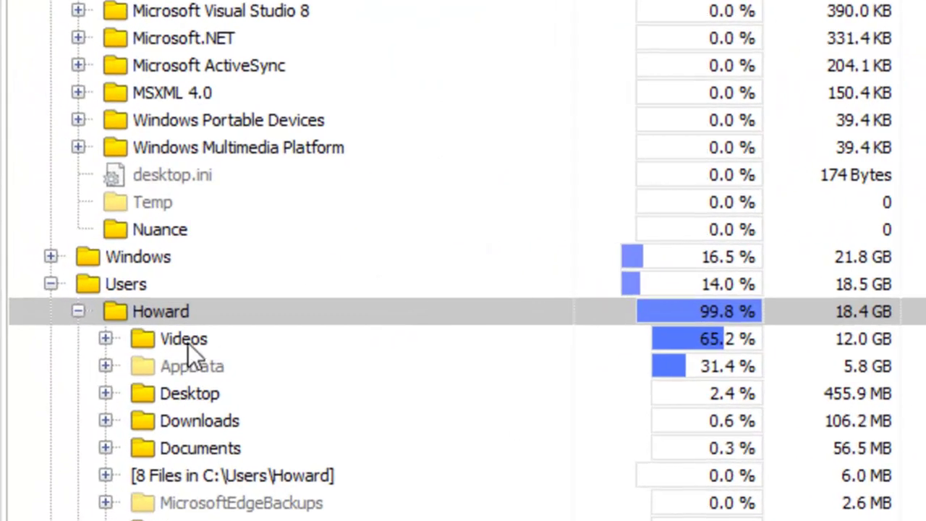
left_click(188, 343)
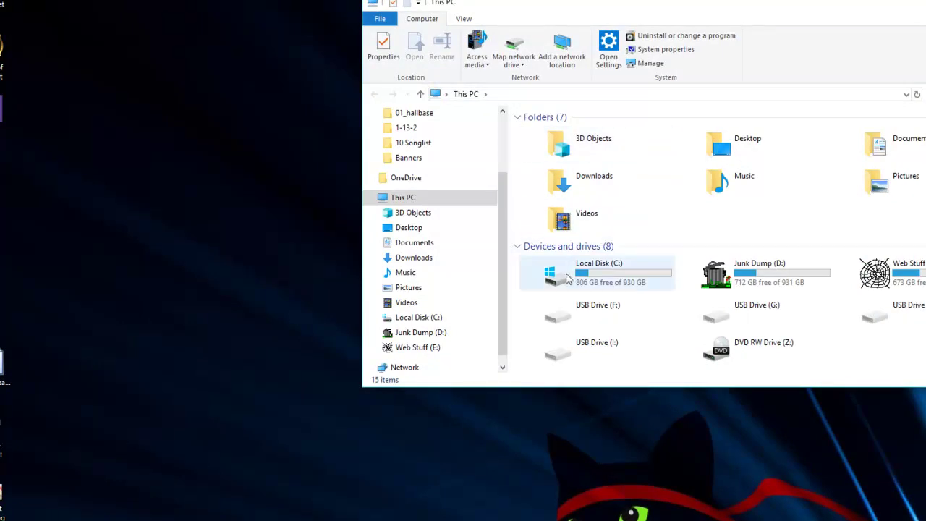
Step: Open Local Disk (C:) > Users > profile > Videos and scroll through the Timeshift .ts recordings
left_click(551, 283)
double_click(550, 283)
left_click(409, 278)
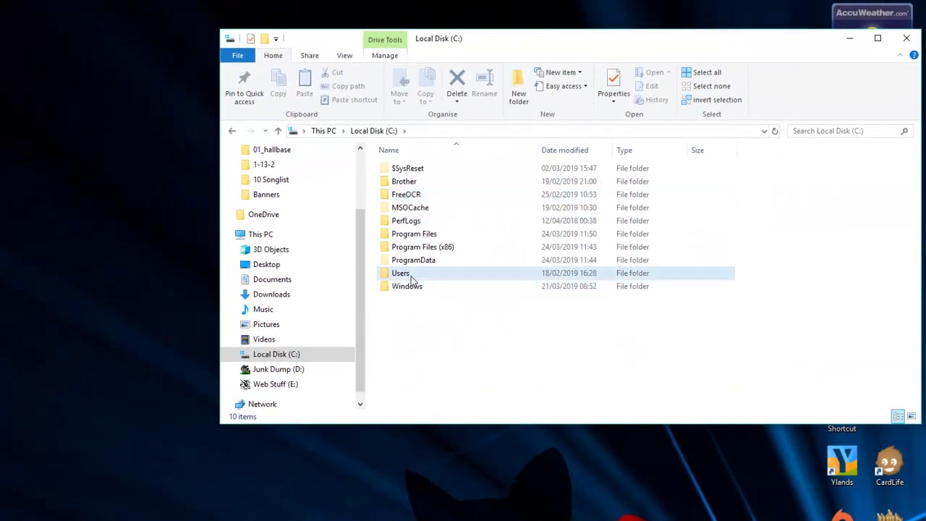
double_click(410, 277)
left_click(404, 183)
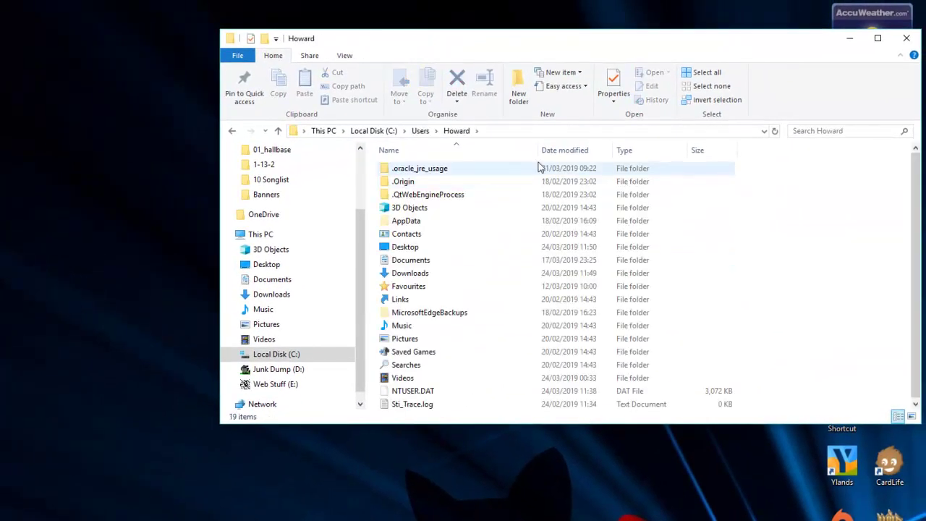
left_click(406, 381)
double_click(407, 382)
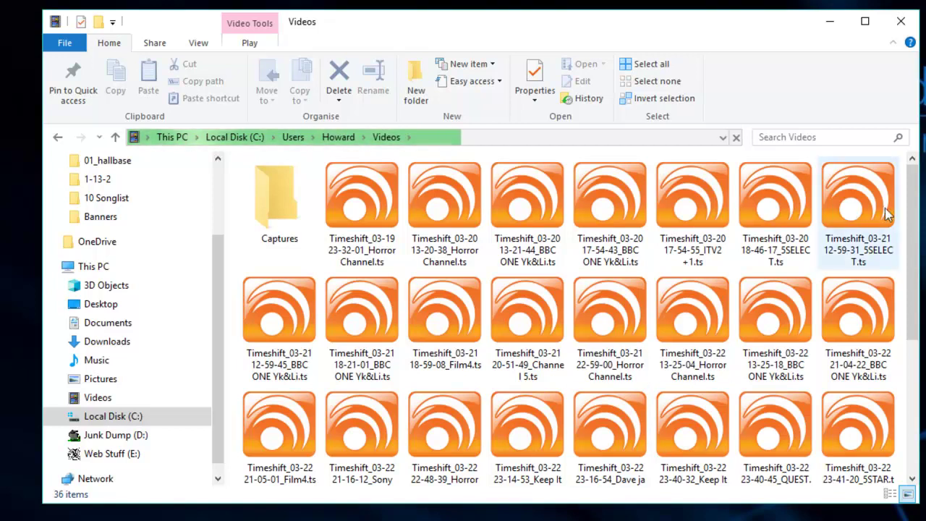
left_click_drag(914, 212, 919, 354)
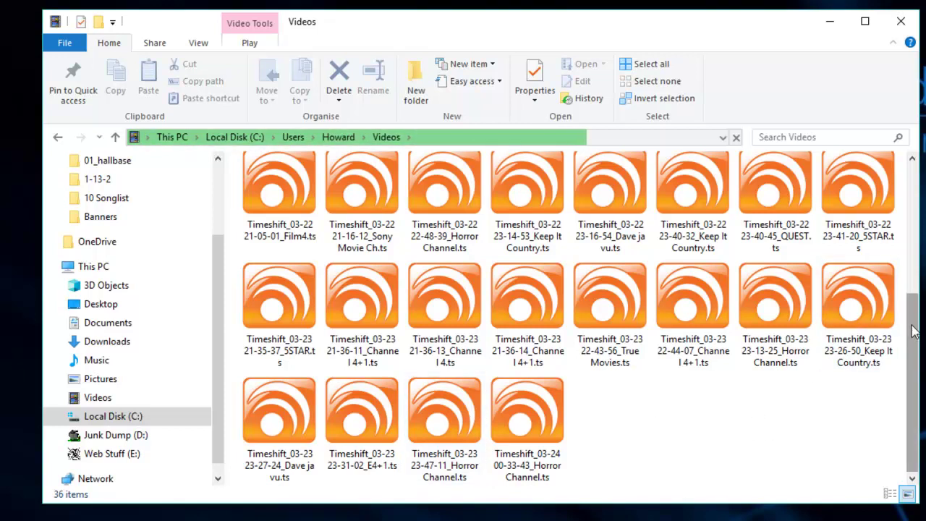
left_click_drag(913, 330, 914, 196)
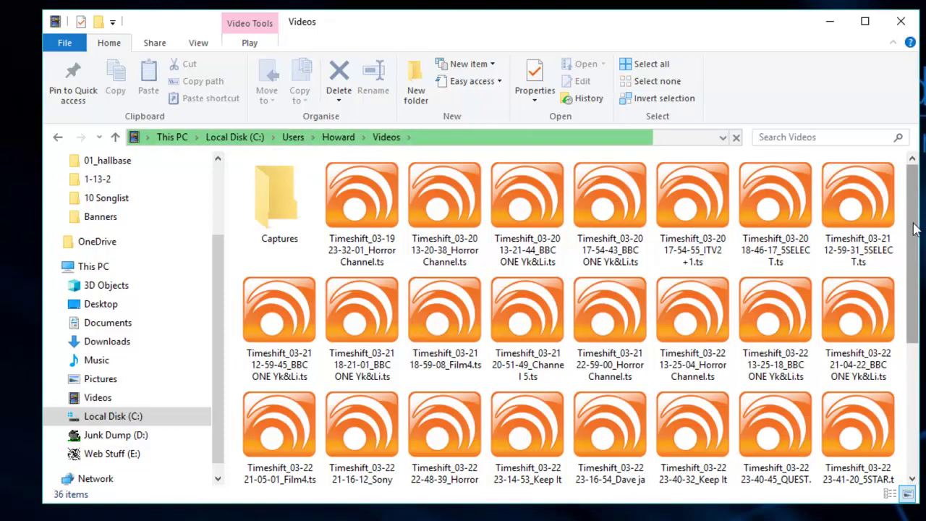
left_click_drag(916, 228, 916, 359)
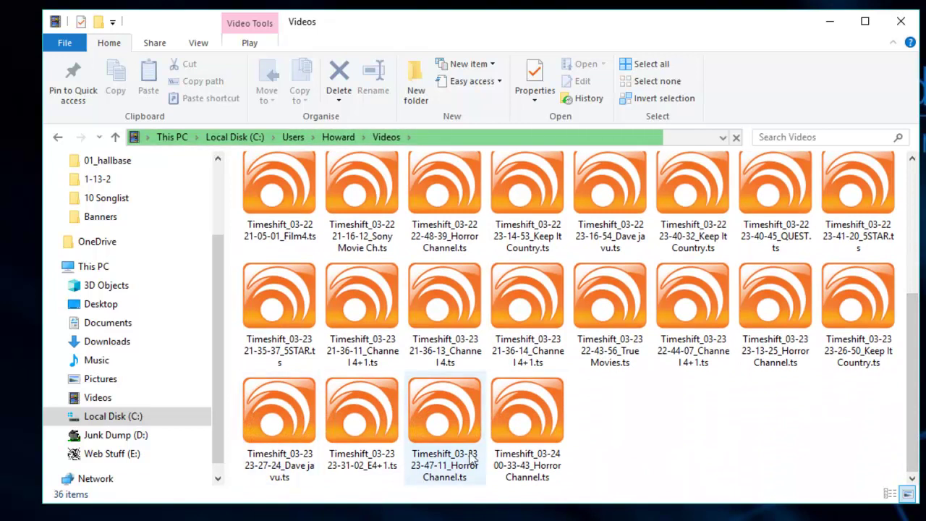
scroll(823, 397, "up", 2)
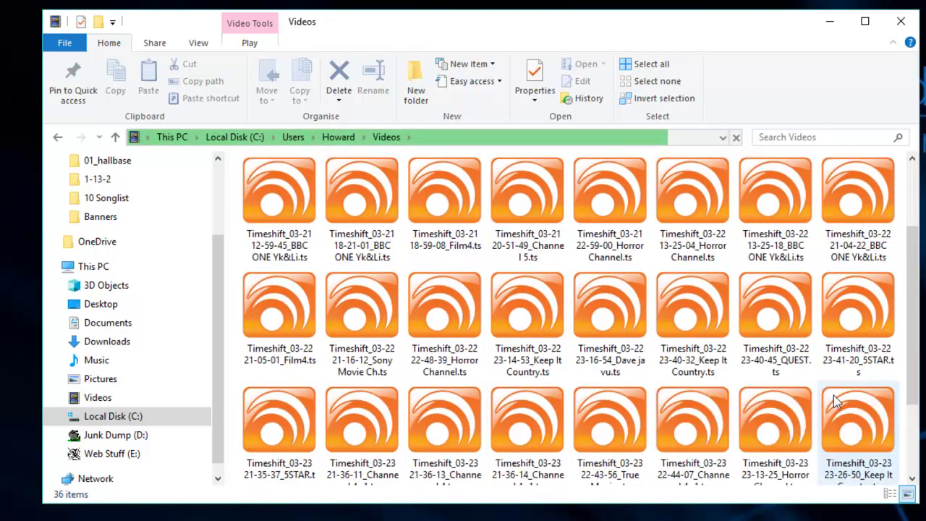
left_click(286, 208)
right_click(284, 212)
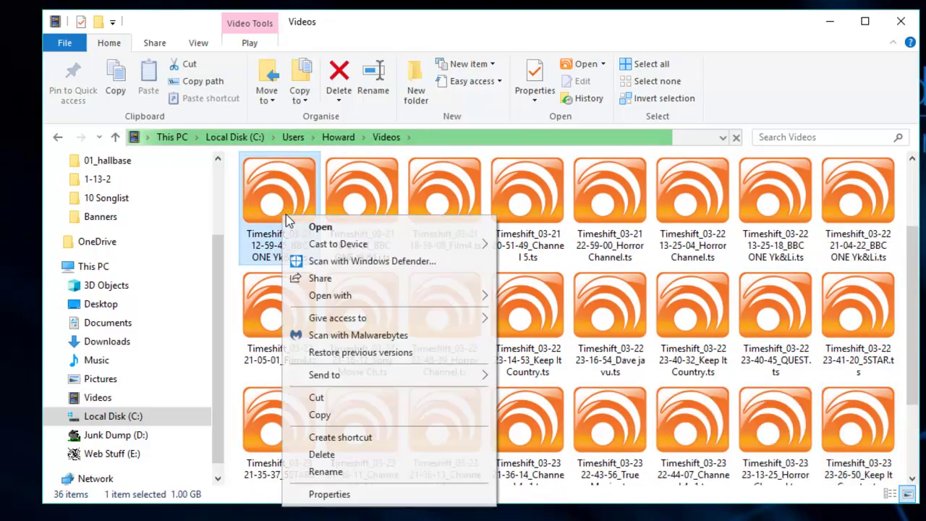
left_click(330, 494)
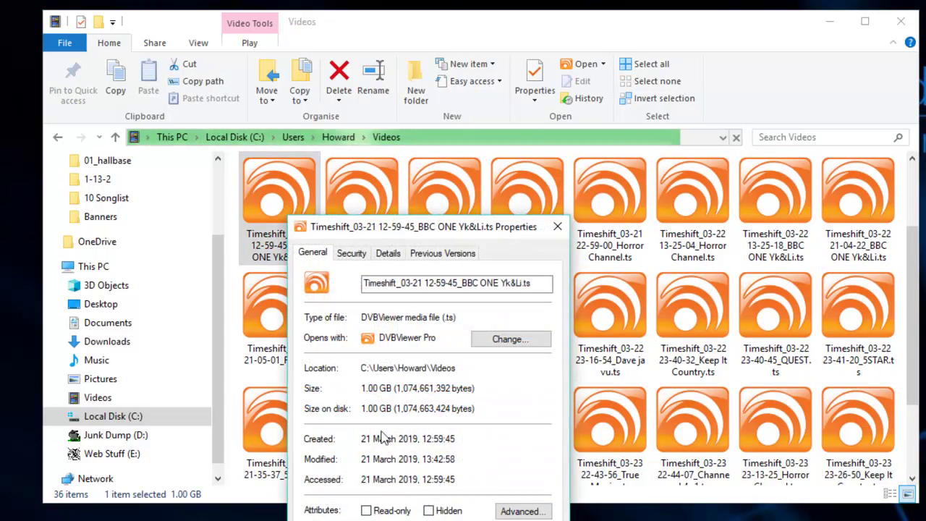
left_click(558, 227)
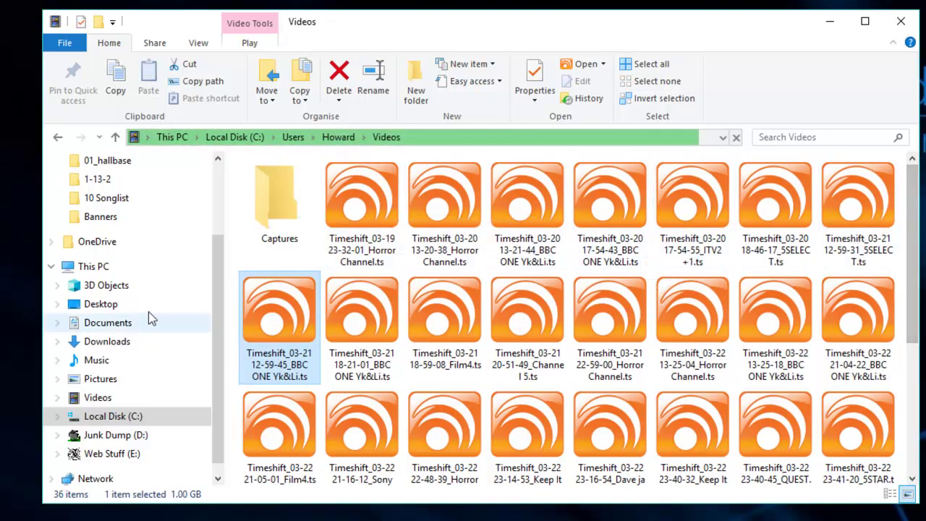
Step: Delete the 28 selected recordings, then five more Timeshift files, keeping the two Horror Channel ones
left_click_drag(225, 268, 913, 496)
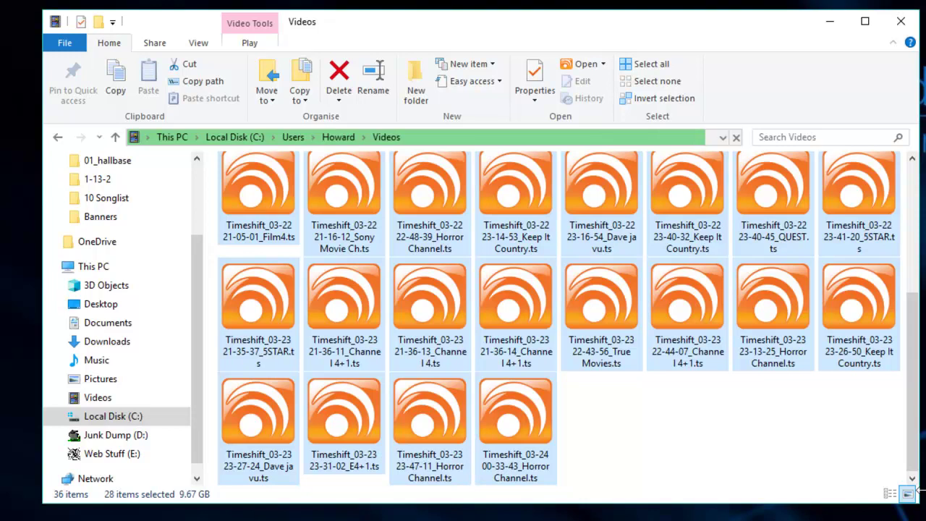
key("Delete")
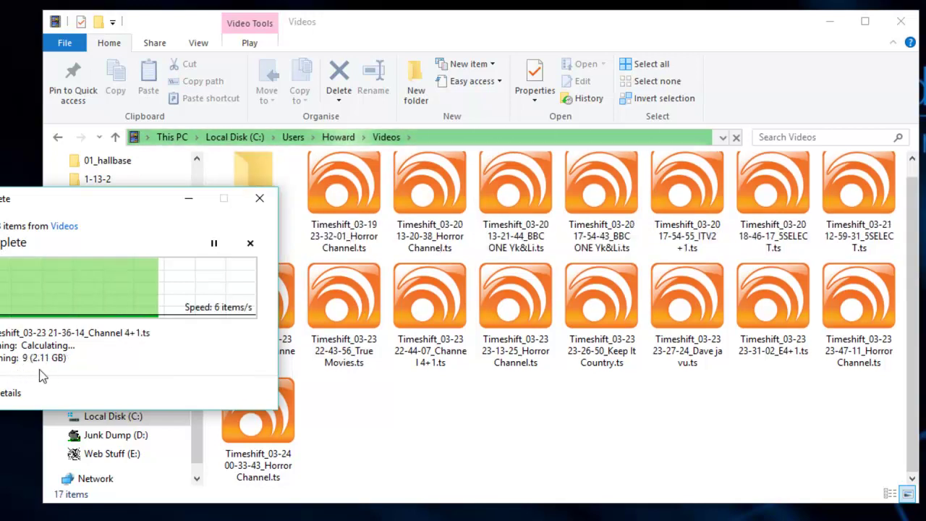
left_click_drag(519, 278, 890, 210)
right_click(891, 210)
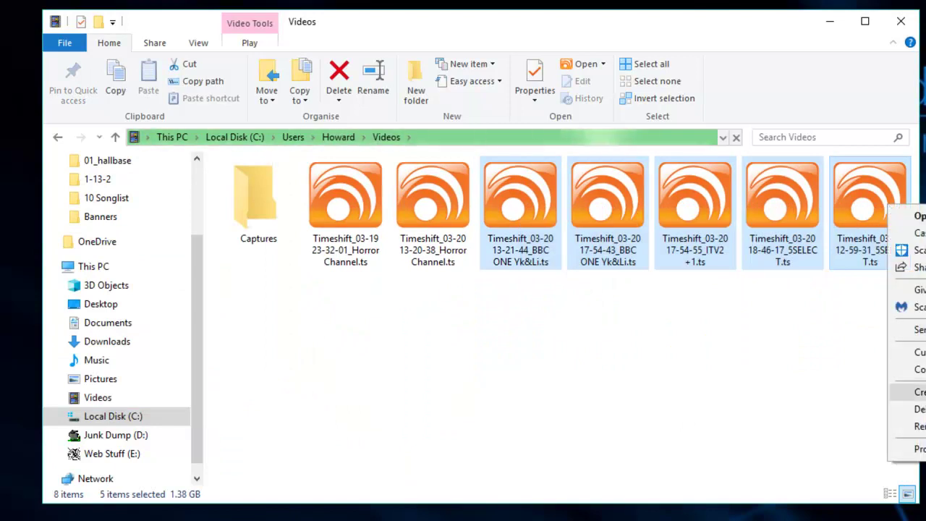
left_click(918, 409)
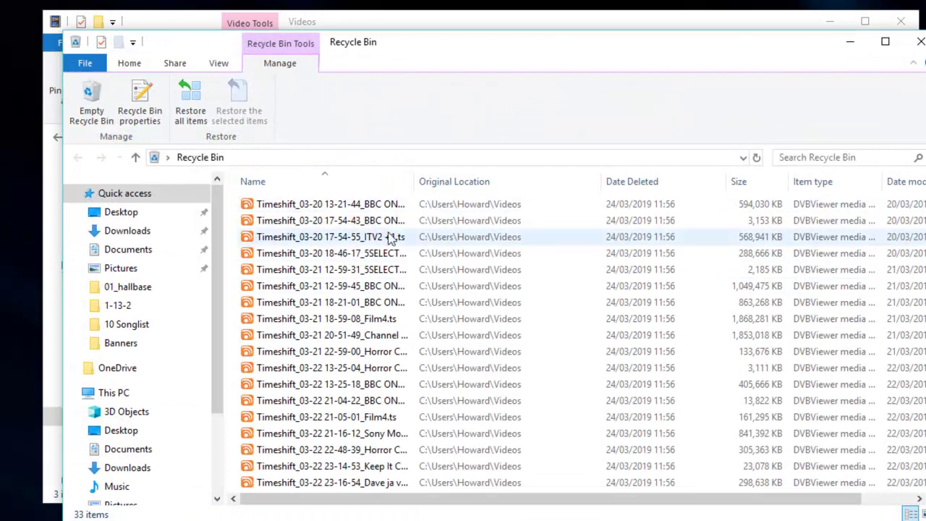
left_click(802, 210)
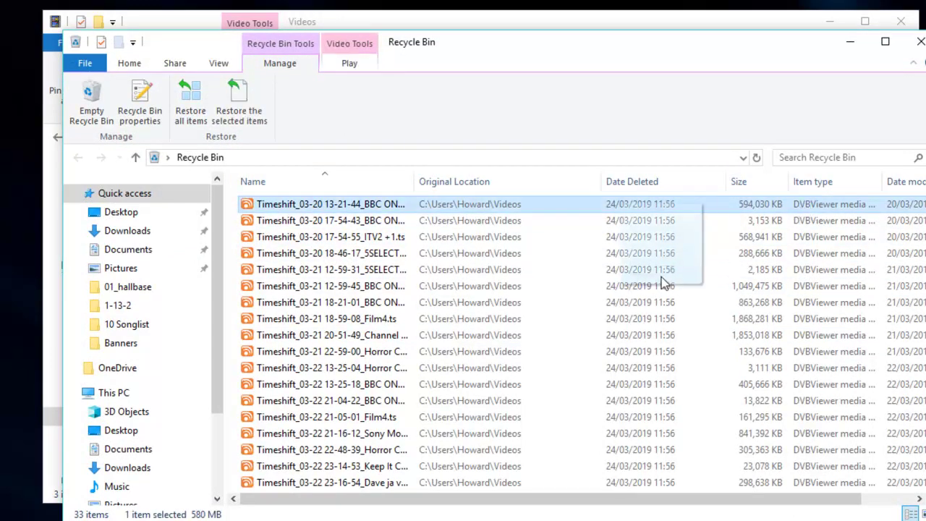
left_click(921, 42)
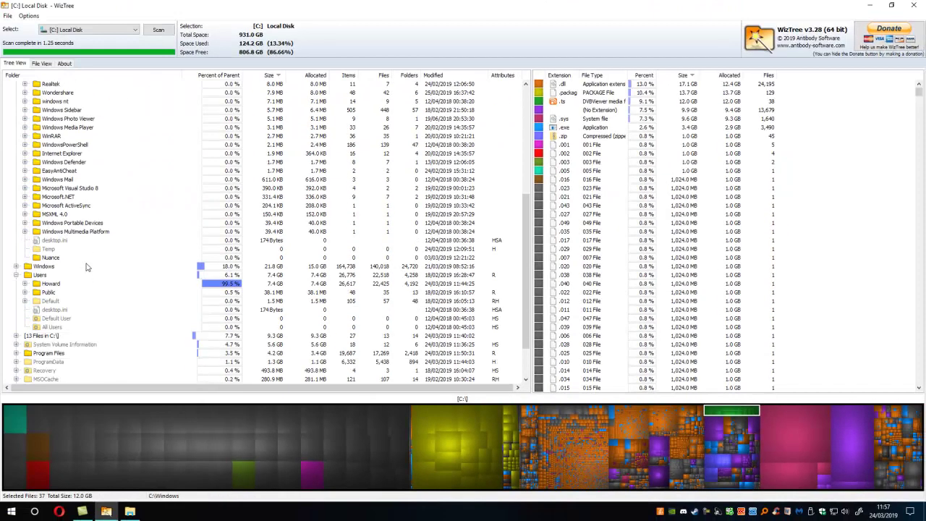
Step: Scroll the Tree View of the C: scan showing 806.8 GB free of 931.0 GB
scroll(86, 266, "down", 2)
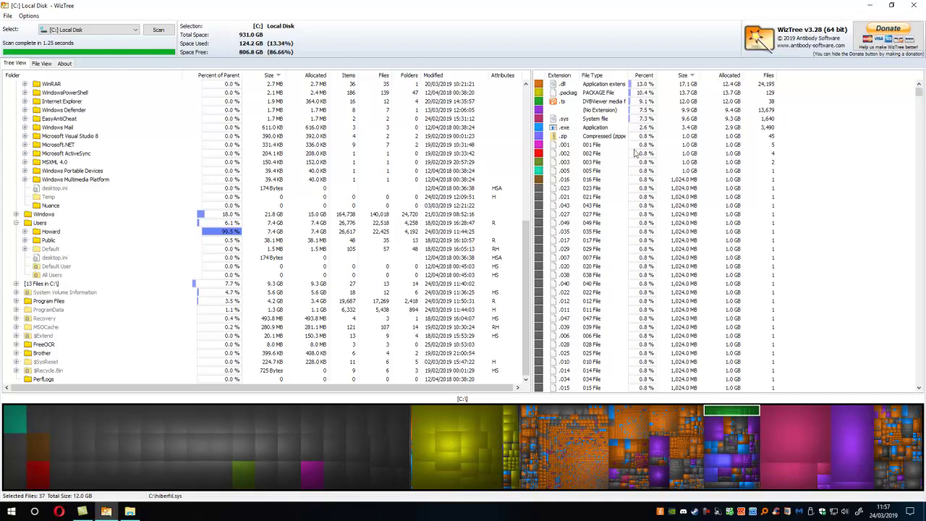
Step: Shrink WizTree off the desktop, then empty the Recycle Bin, confirming deletion of all 33 items
left_click_drag(445, 11, 525, 17)
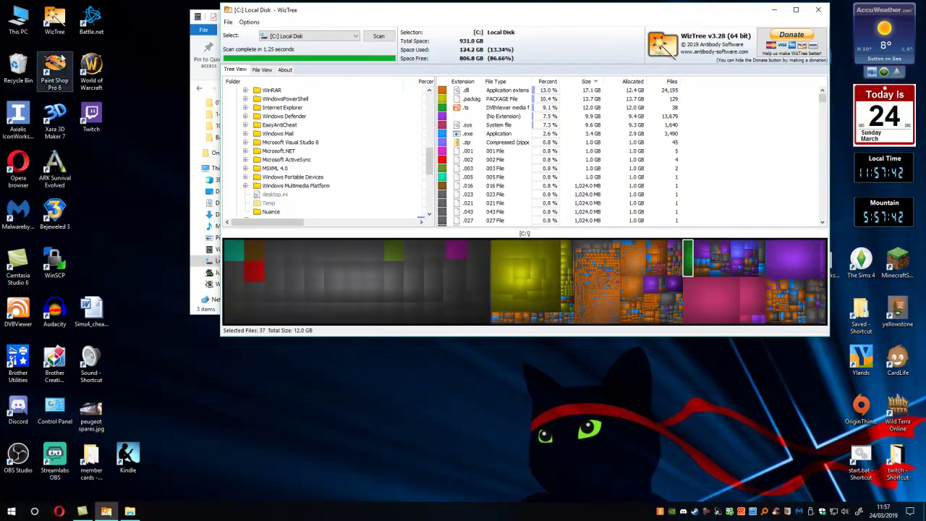
right_click(22, 65)
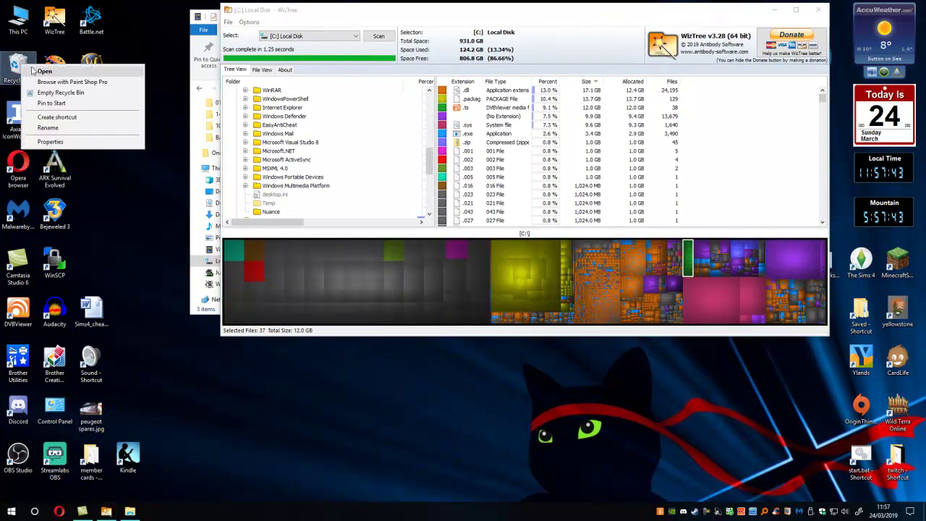
left_click(62, 95)
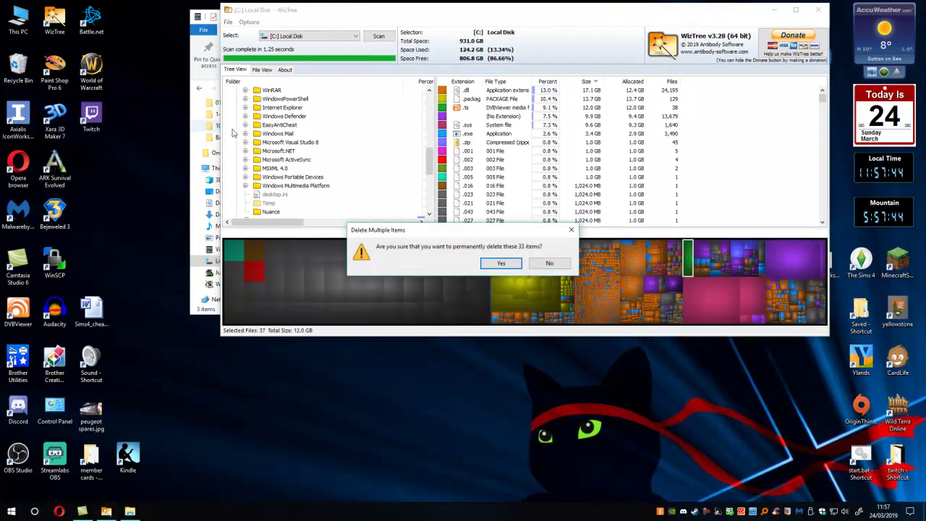
left_click(500, 264)
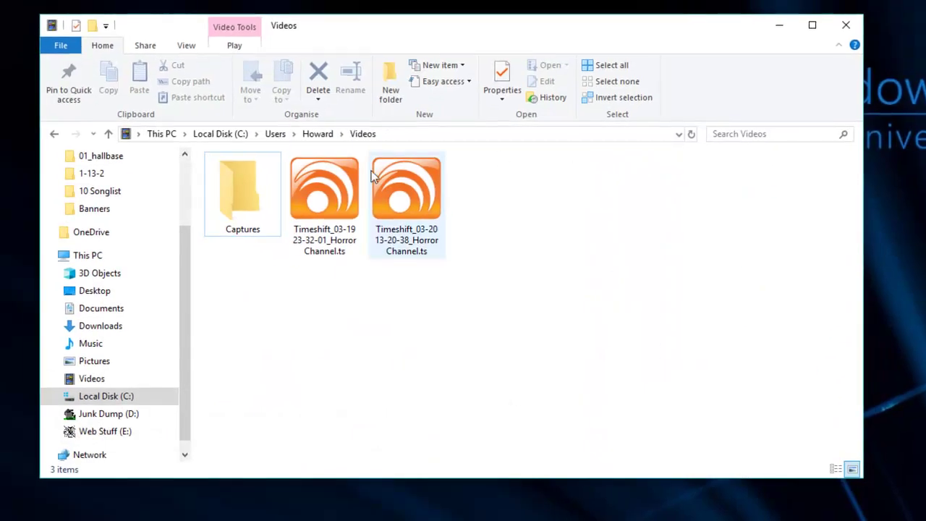
Step: Go back from Videos to This PC, confirm C: has 817 GB free, then close File Explorer
left_click(57, 136)
left_click(56, 136)
left_click(56, 137)
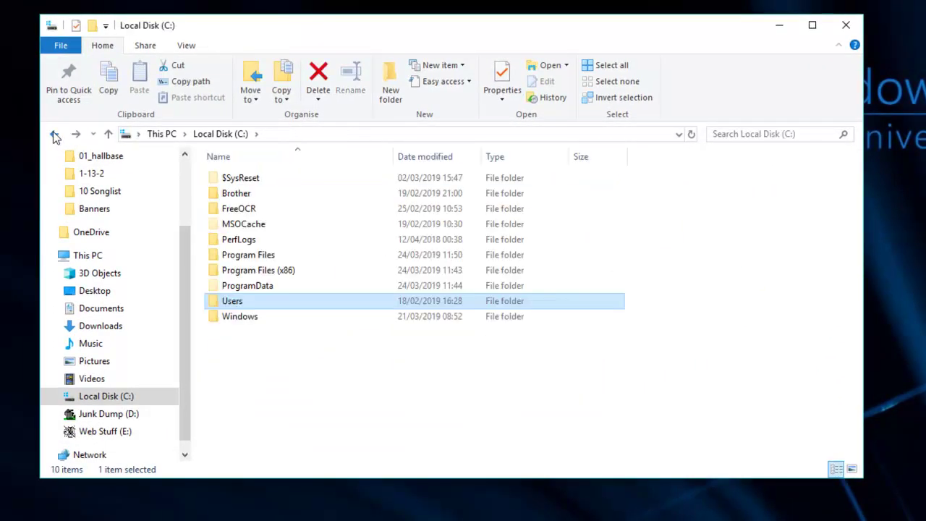
left_click(54, 135)
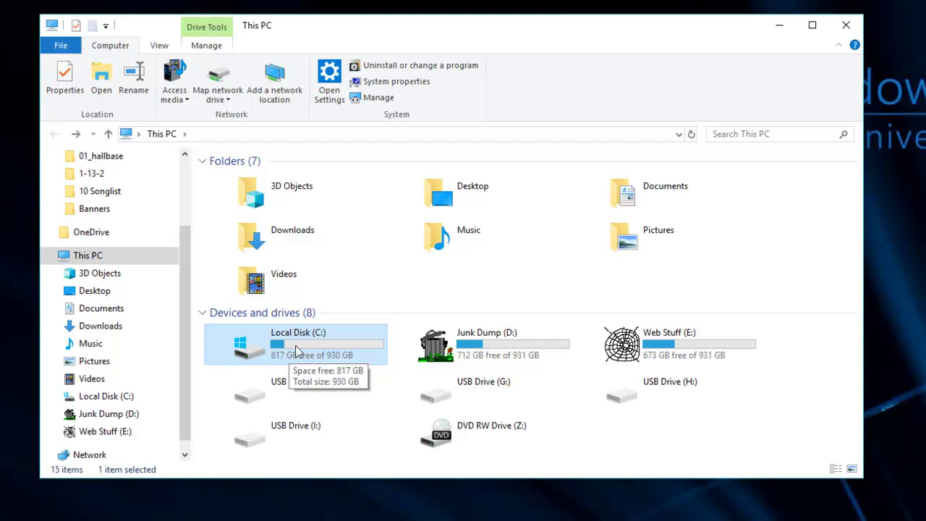
left_click(861, 23)
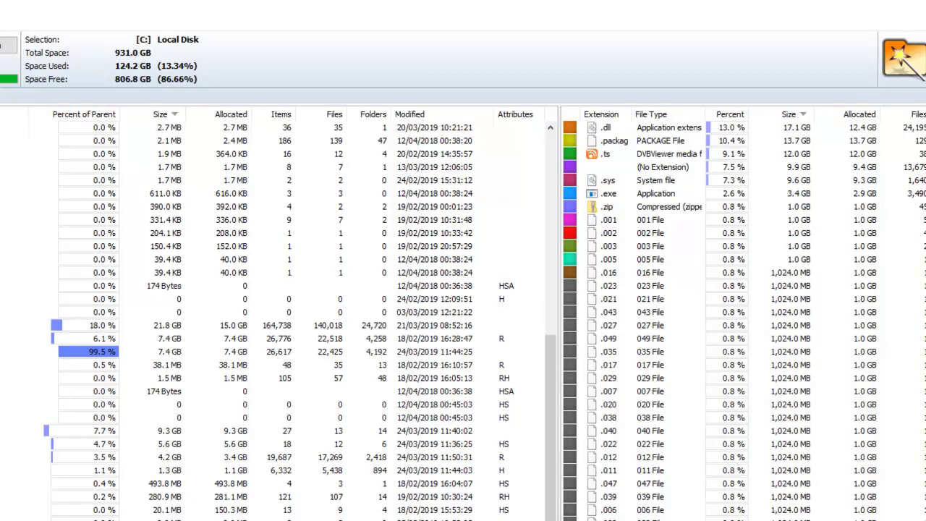
Step: Expand the user folder, AppData, Local and Temp in the C: tree, and select CamRec0 (252.2 MB)
scroll(300, 323, "down", 1)
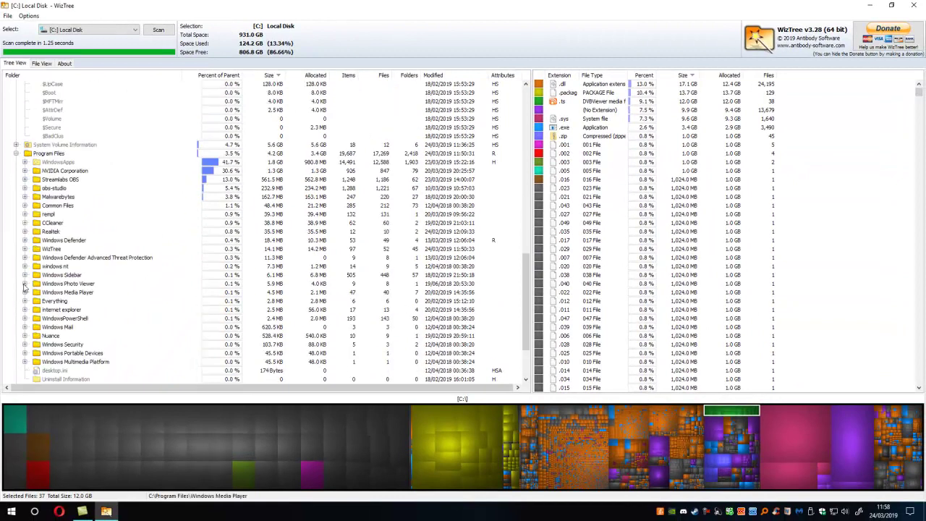
scroll(64, 101, "down", 1)
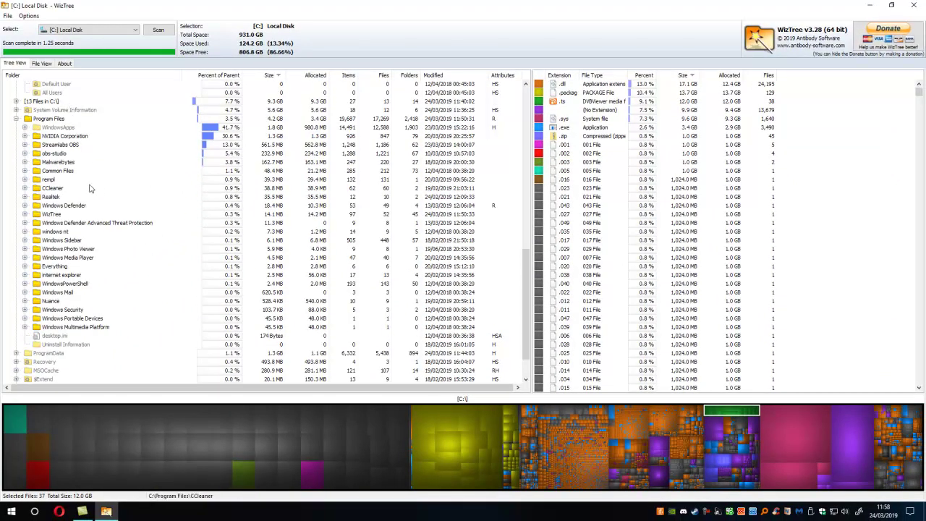
scroll(51, 174, "up", 3)
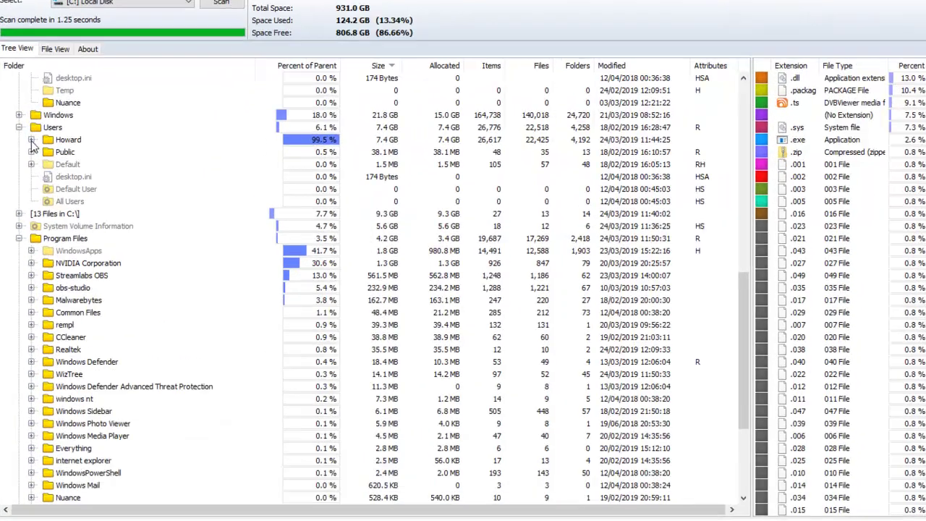
left_click(25, 128)
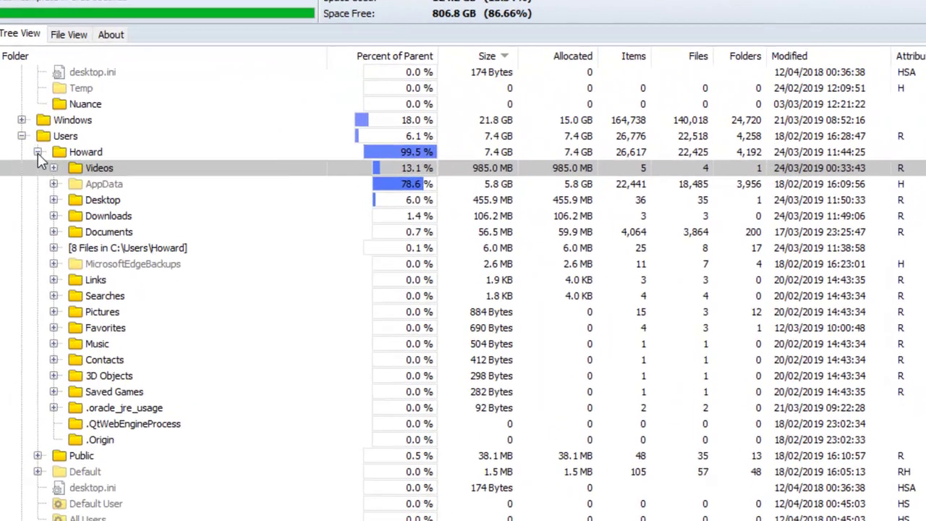
double_click(113, 187)
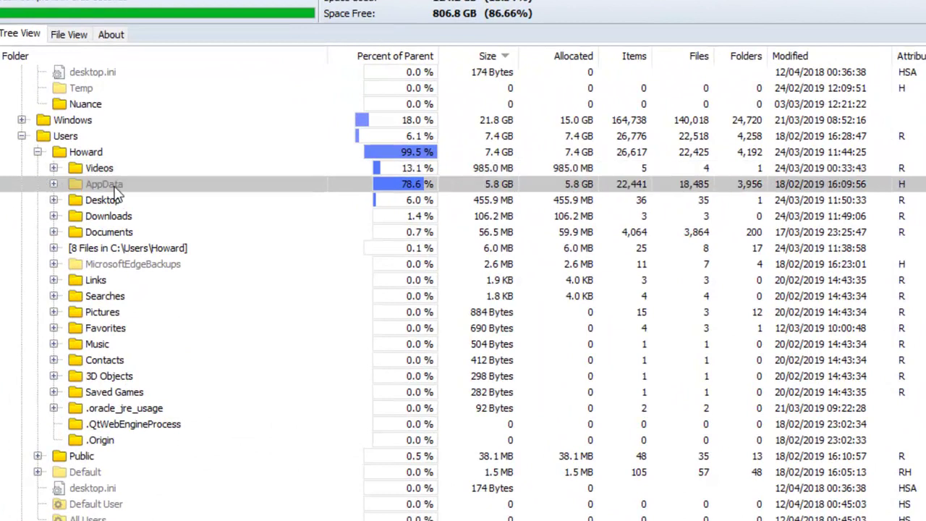
double_click(156, 206)
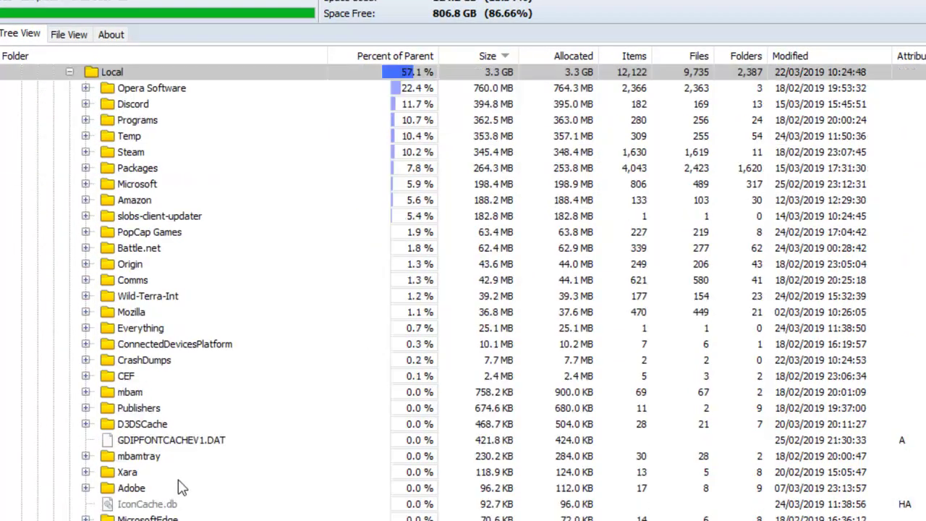
scroll(230, 414, "down", 3)
scroll(230, 414, "down", 2)
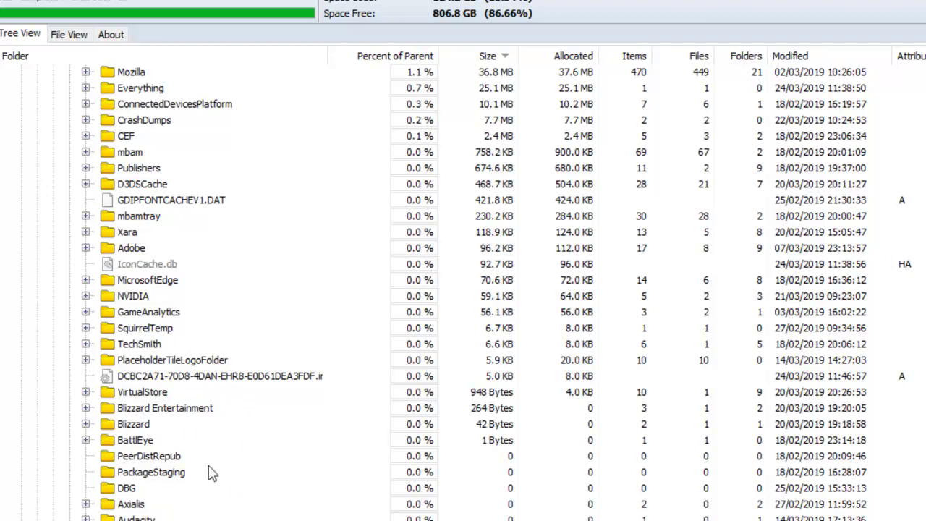
scroll(240, 470, "up", 5)
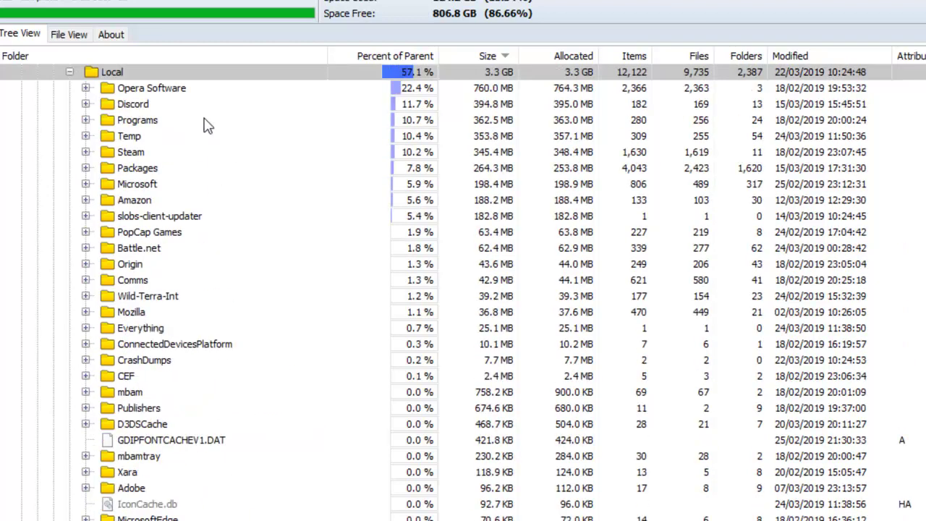
left_click(87, 137)
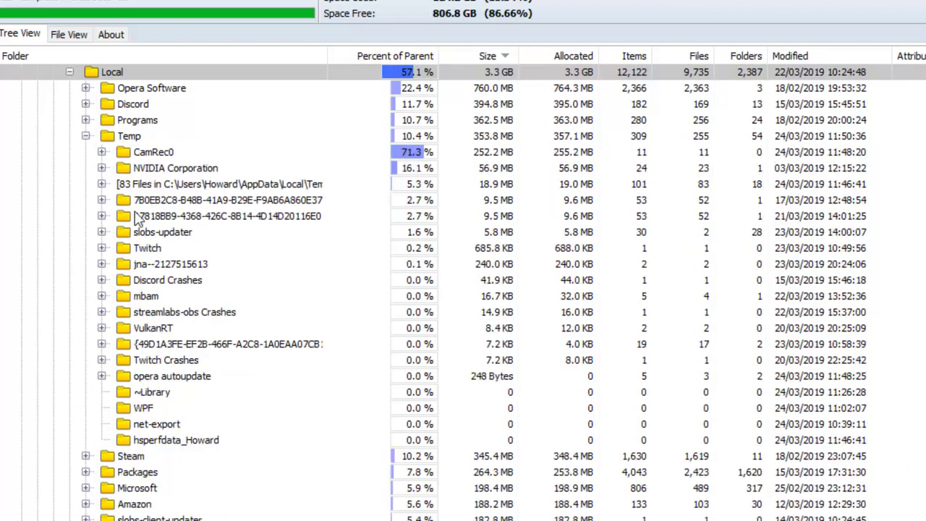
left_click(264, 153)
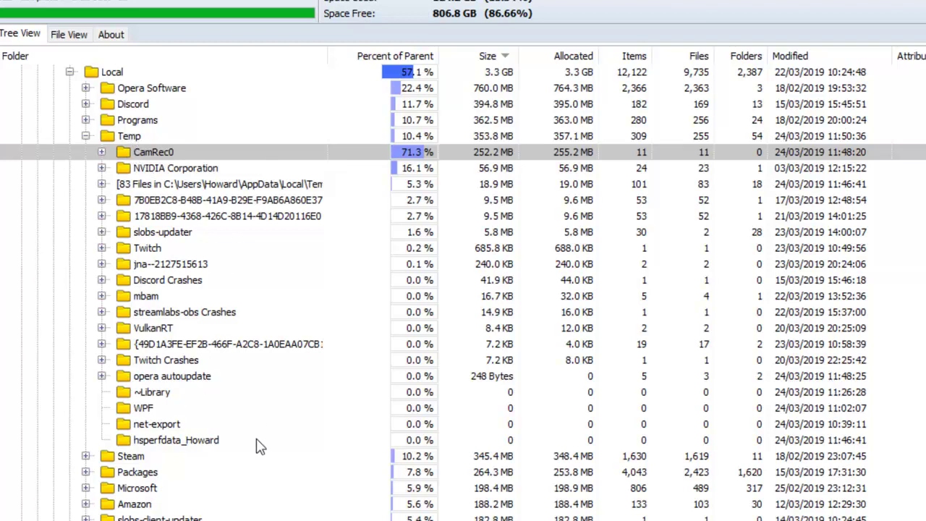
Step: Delete all Temp items, skipping in-use CamRec0 and Discord Crashes, then collapse and re-expand Temp
left_click_drag(255, 437, 208, 148)
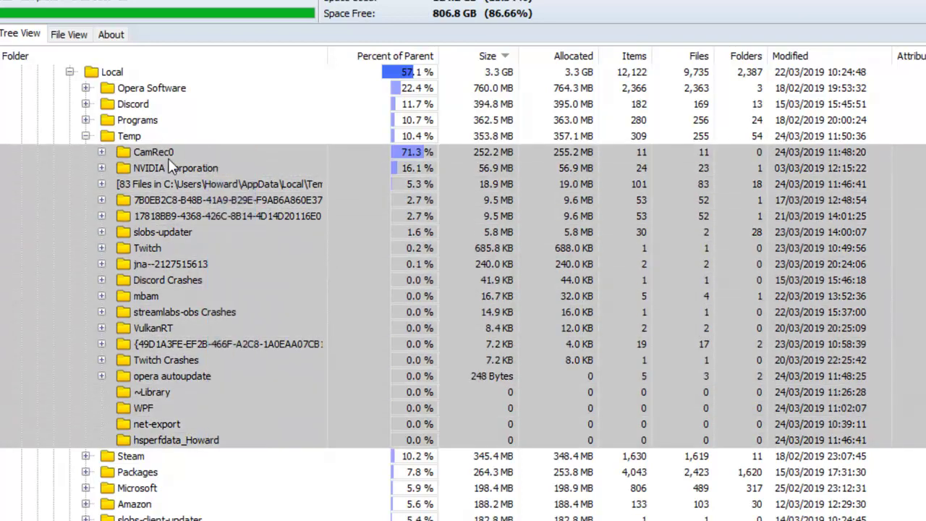
right_click(165, 155)
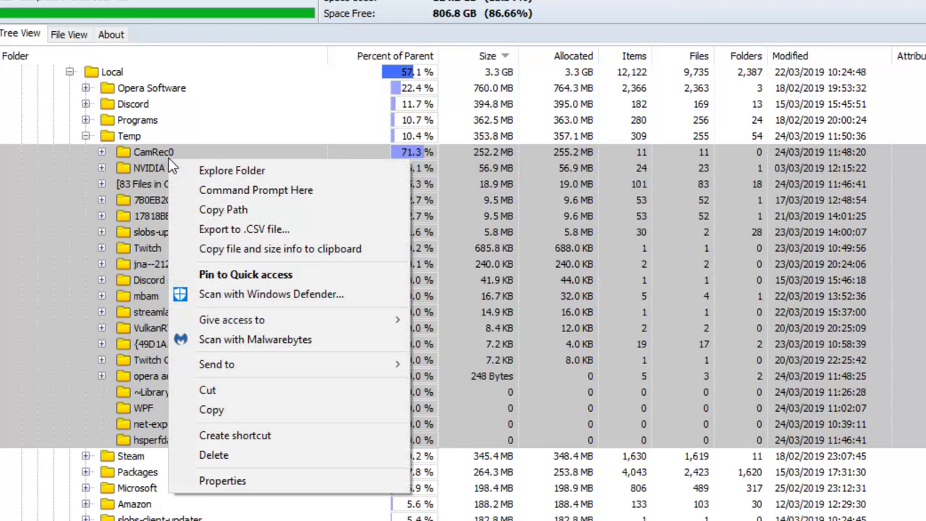
left_click(213, 455)
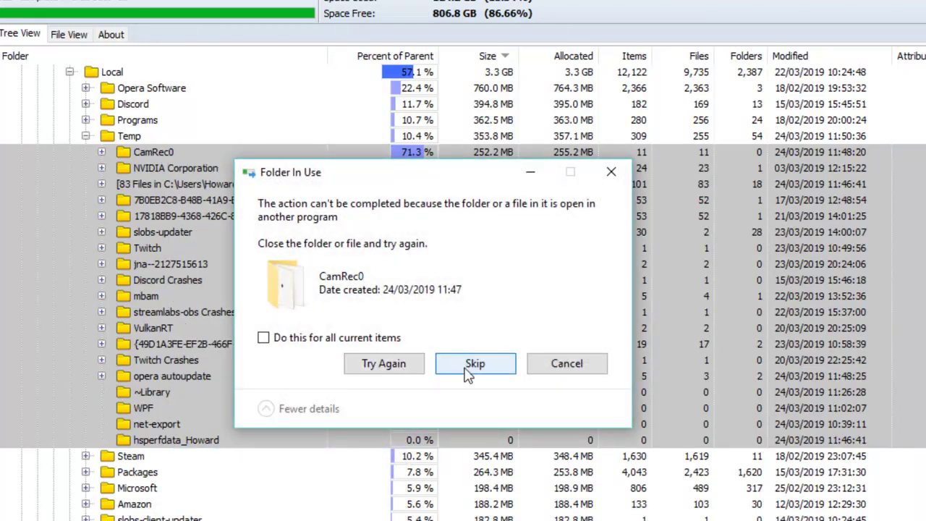
left_click(469, 368)
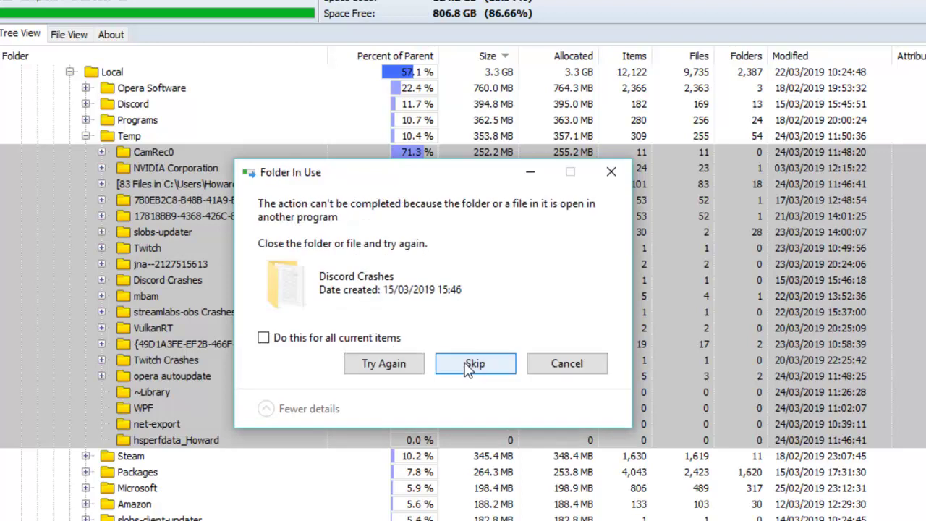
left_click(469, 369)
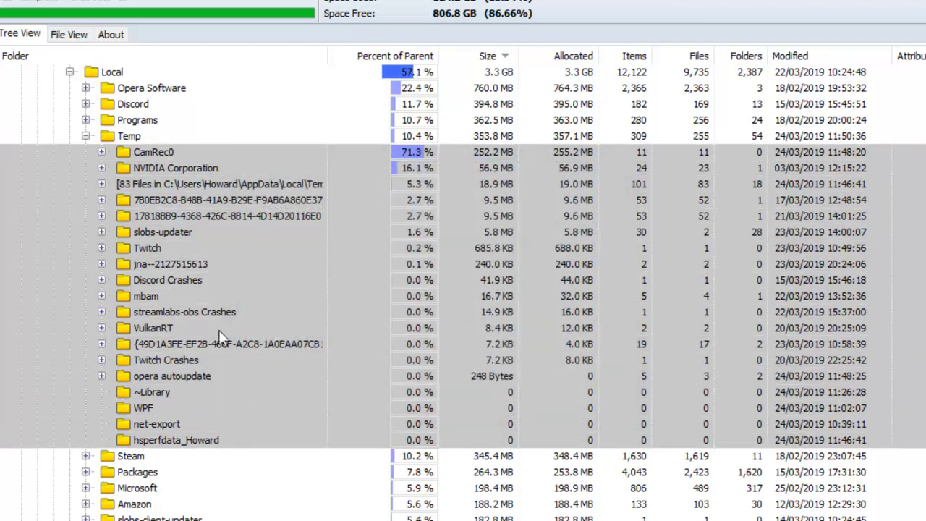
left_click(86, 137)
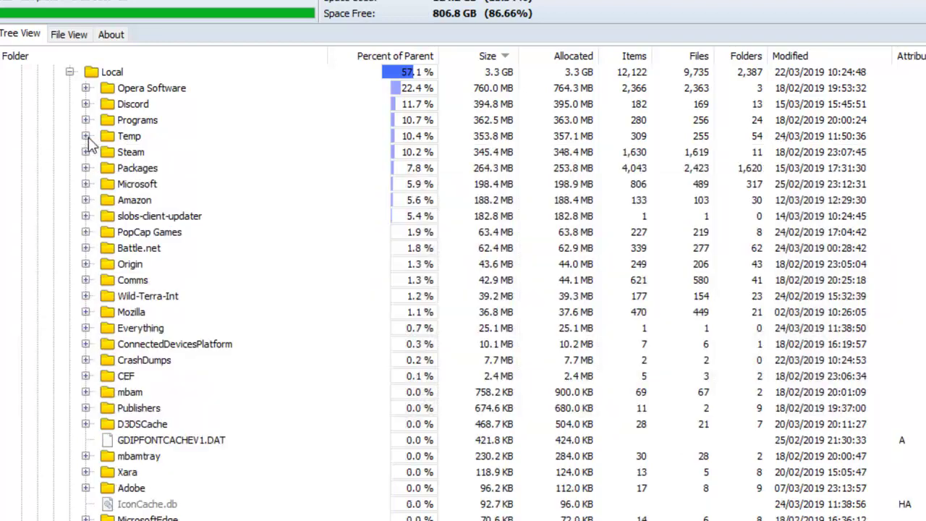
left_click(86, 136)
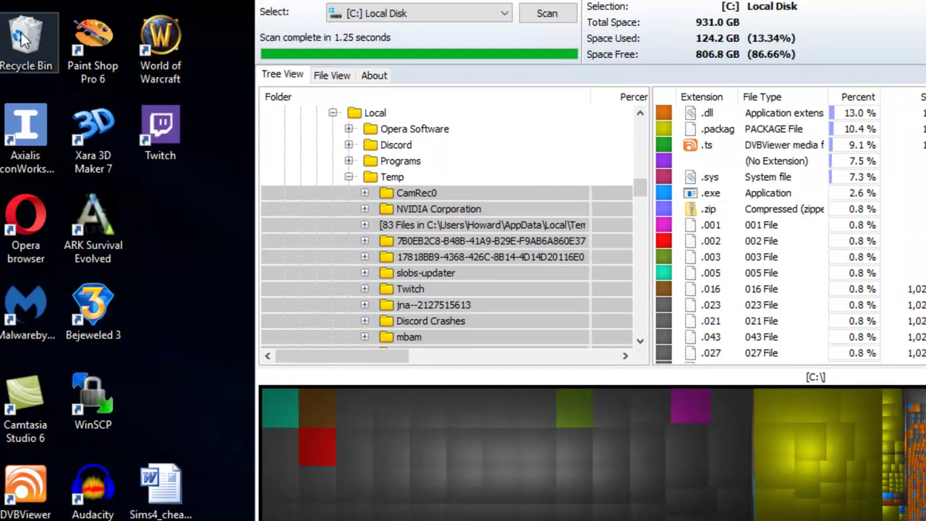
Step: Empty the Recycle Bin, skipping missing items like CompatProvider.dll and DismCore.dll and the access-denied files
right_click(21, 40)
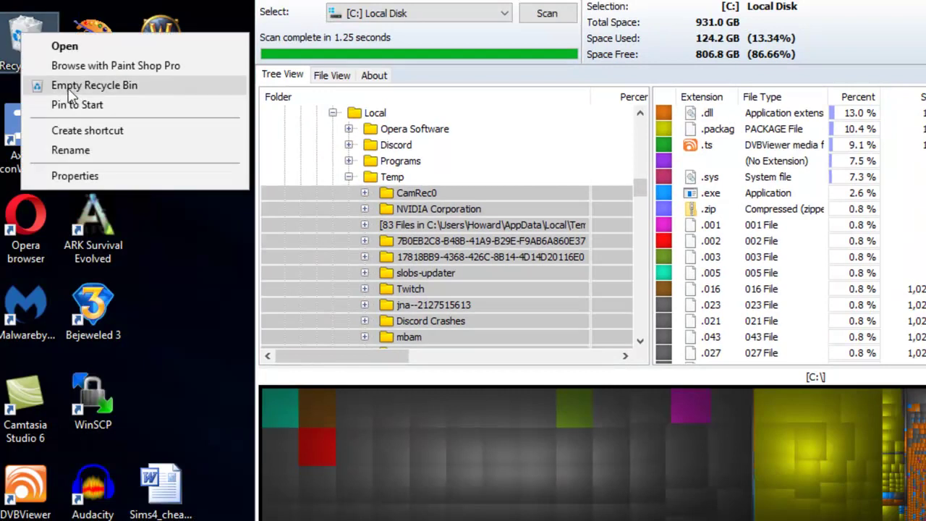
left_click(70, 88)
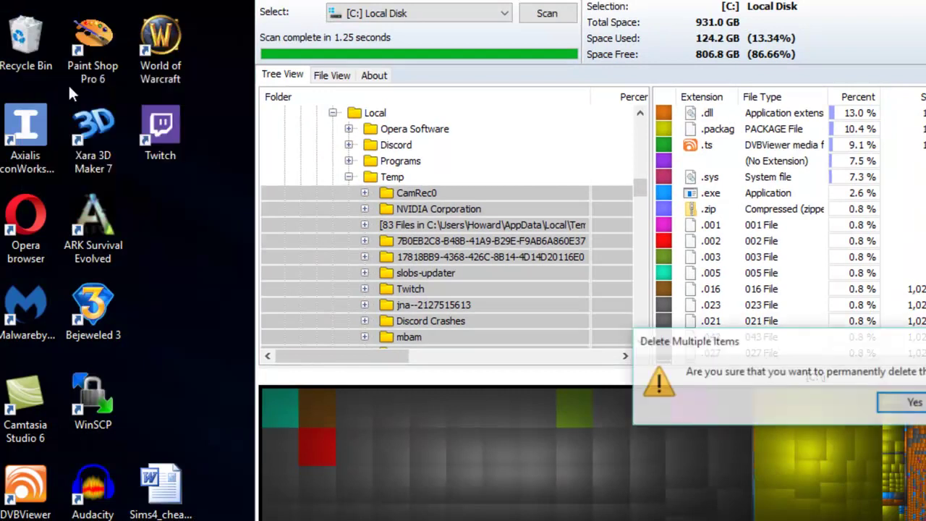
left_click(913, 403)
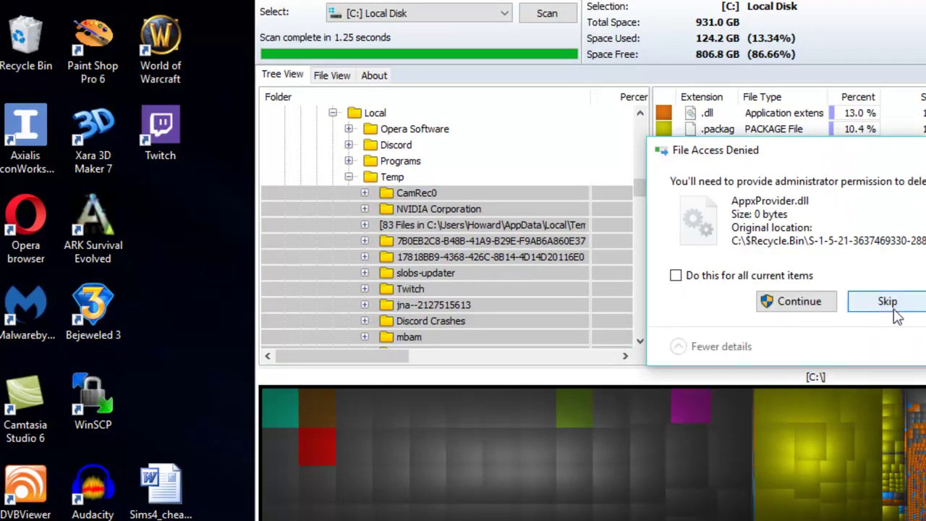
left_click(817, 304)
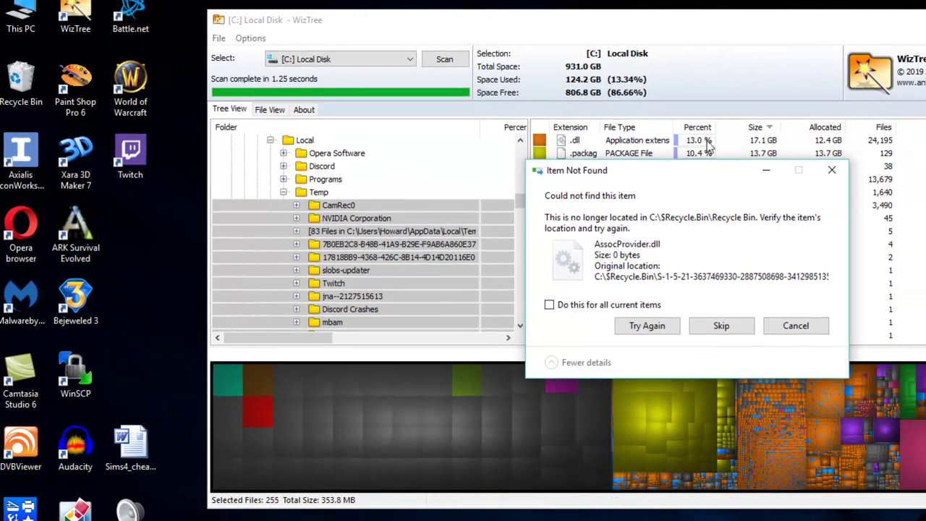
left_click(705, 334)
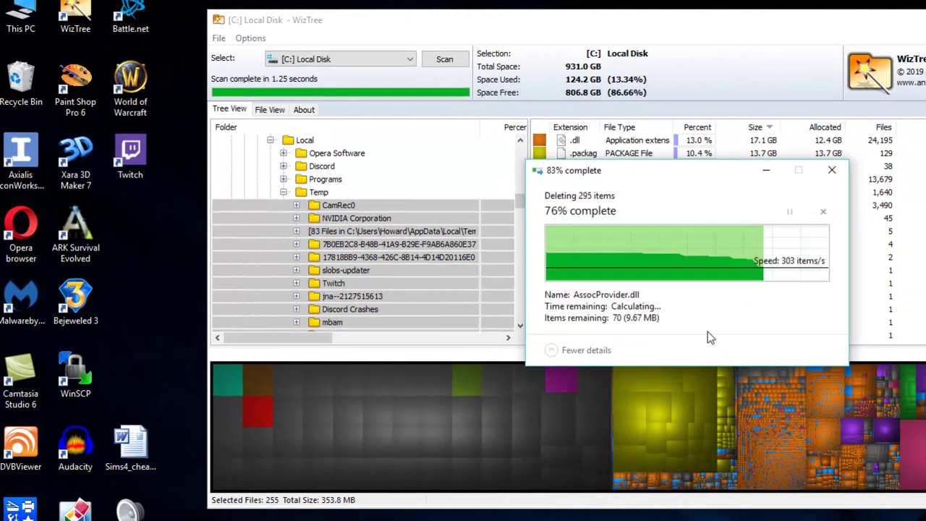
left_click(724, 327)
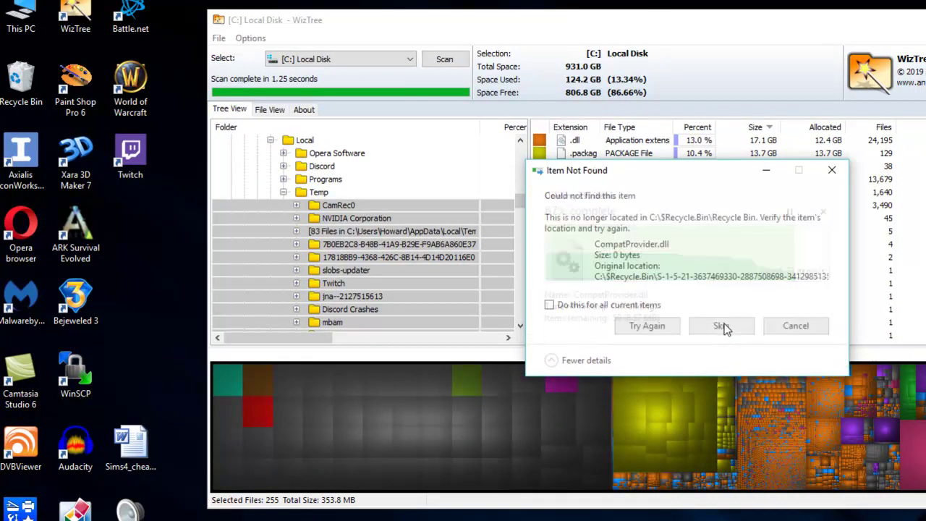
left_click(723, 327)
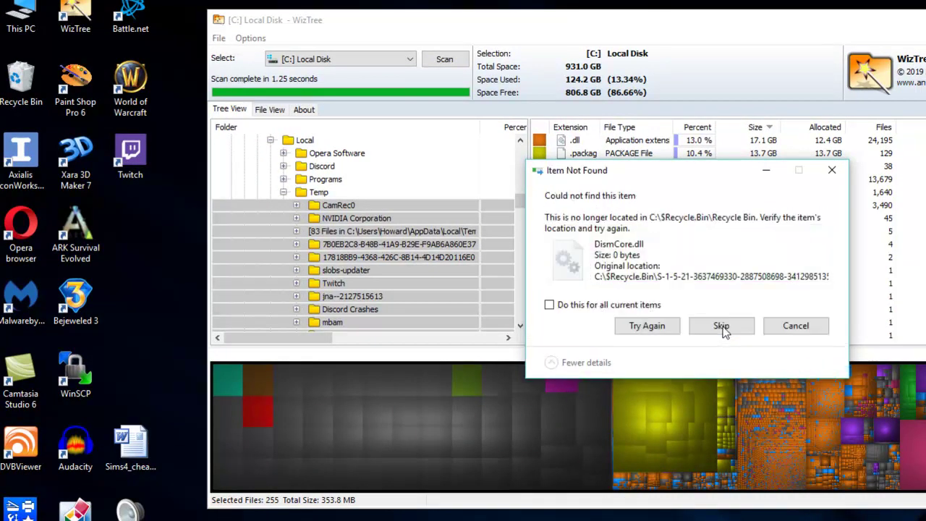
left_click(549, 305)
left_click(723, 326)
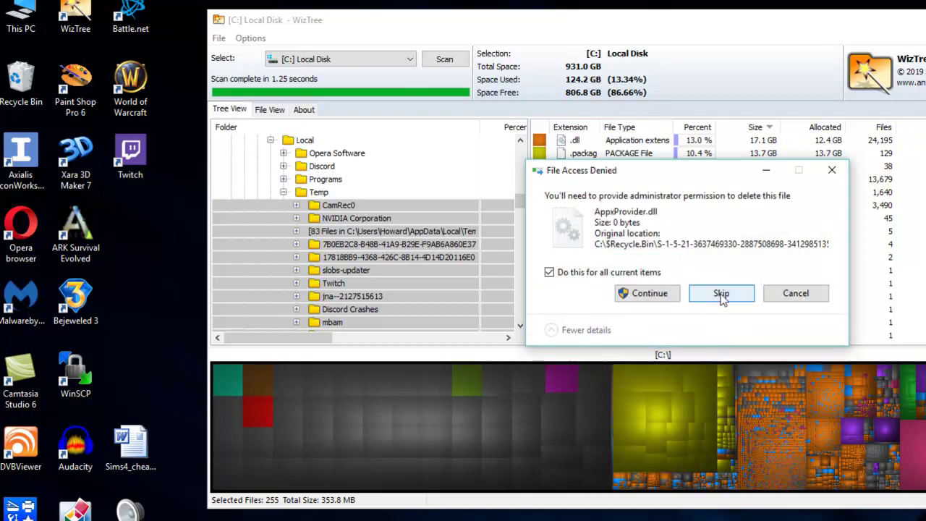
left_click(722, 294)
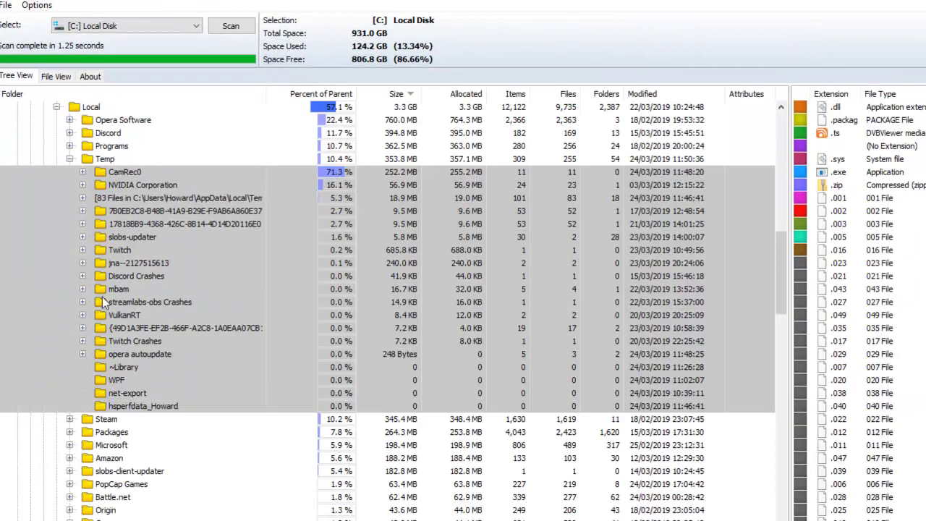
Step: Collapse Temp and expand Program Files (x86) in the rescanned C: tree showing 113.1 GB used
left_click(70, 159)
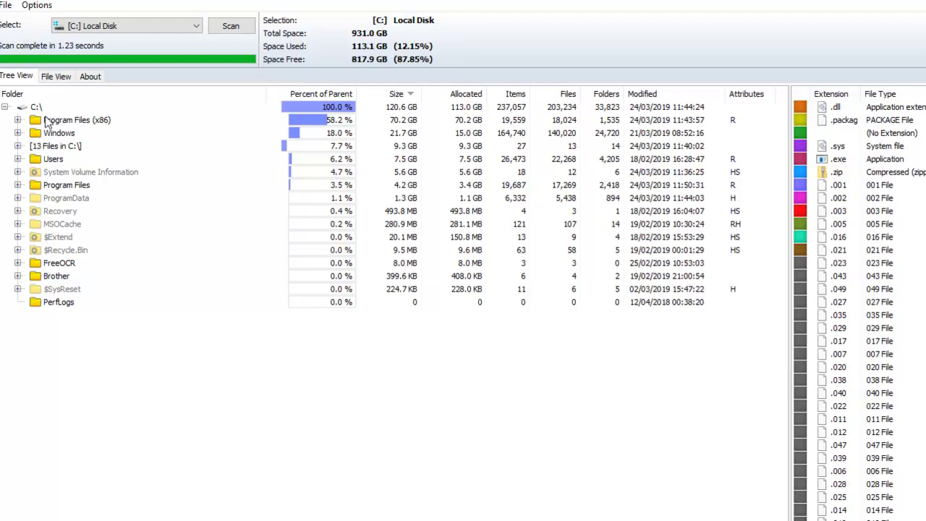
left_click(18, 119)
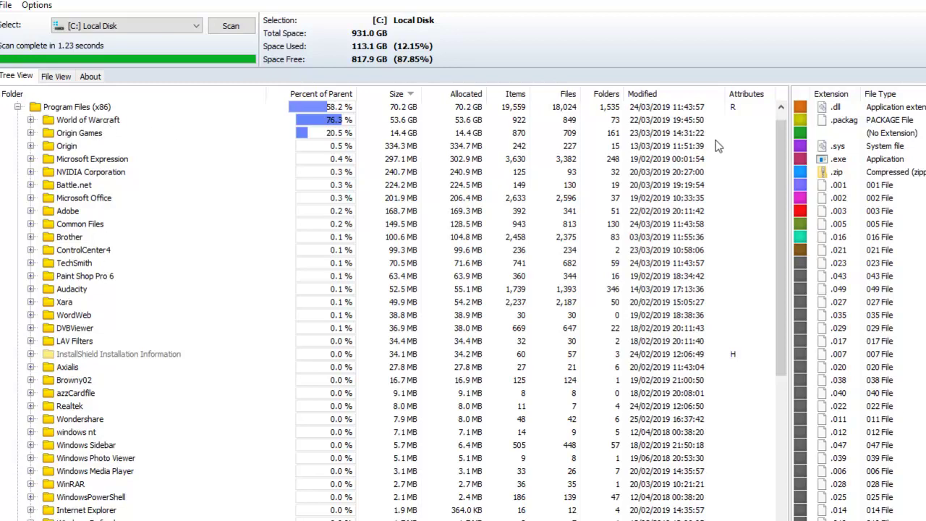
Step: Scan the D: Junk Dump drive, expand Steam, then collapse the tree back to D:\
left_click(196, 27)
left_click(149, 58)
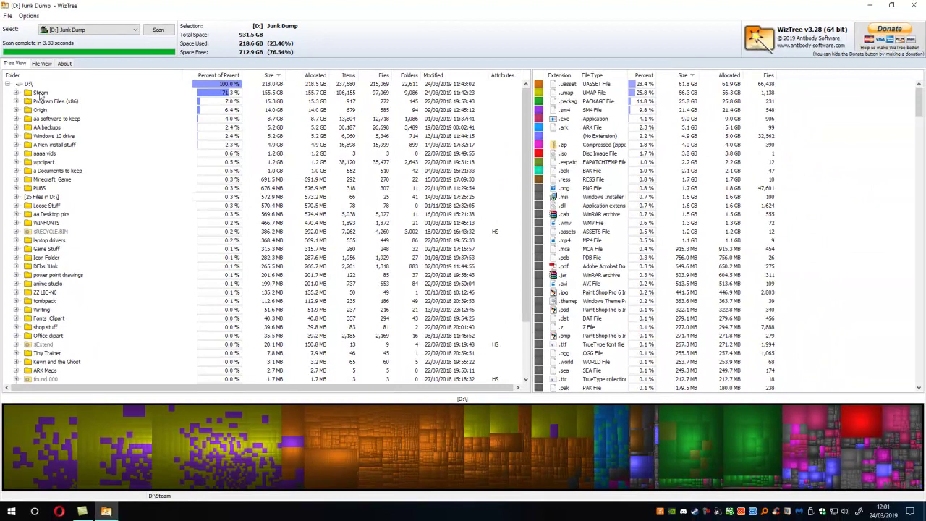
left_click(16, 93)
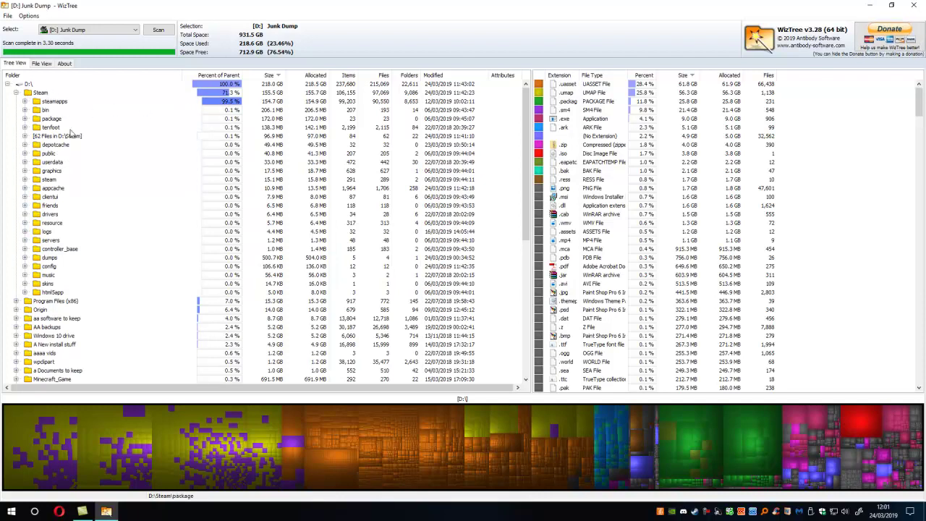
left_click(7, 84)
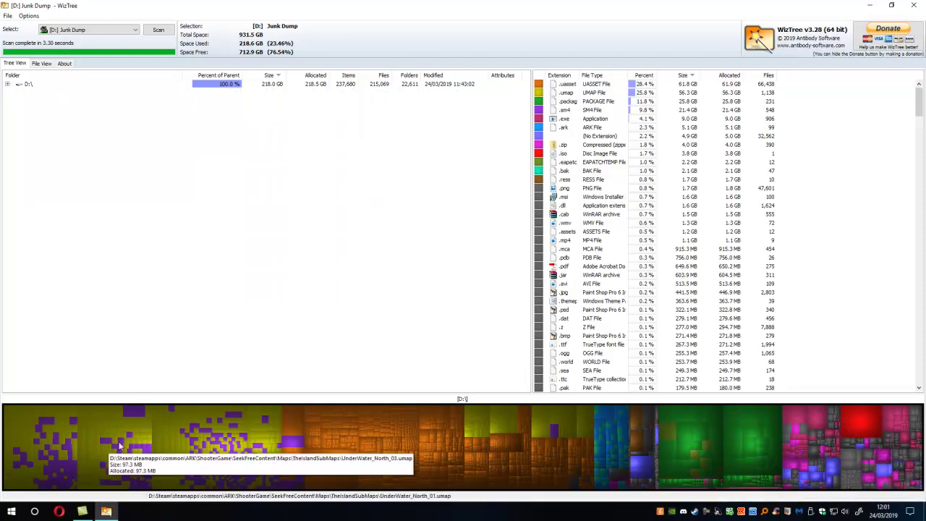
Step: Inspect LandscapeSublevel.umap and $MFT in the treemap, plus root files like Mailmergelabels.wmv and firechief.rar
left_click(116, 415)
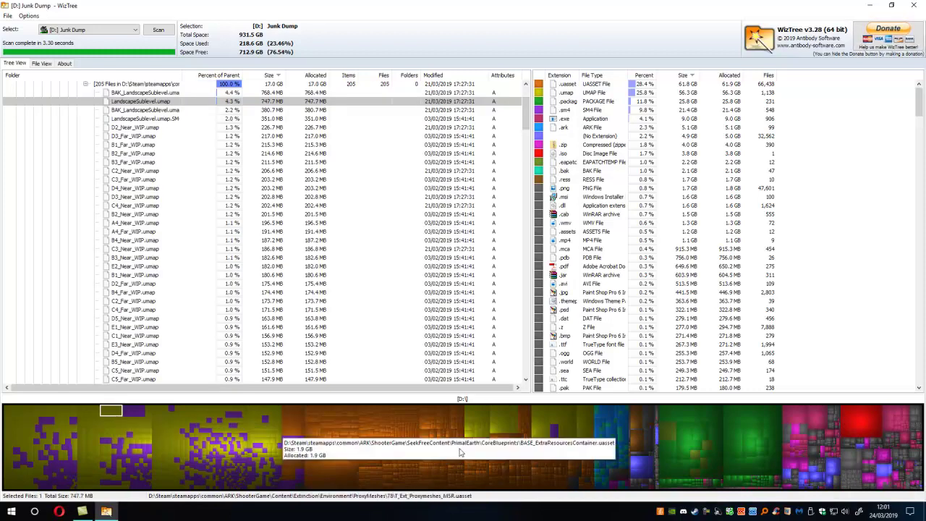
left_click(883, 472)
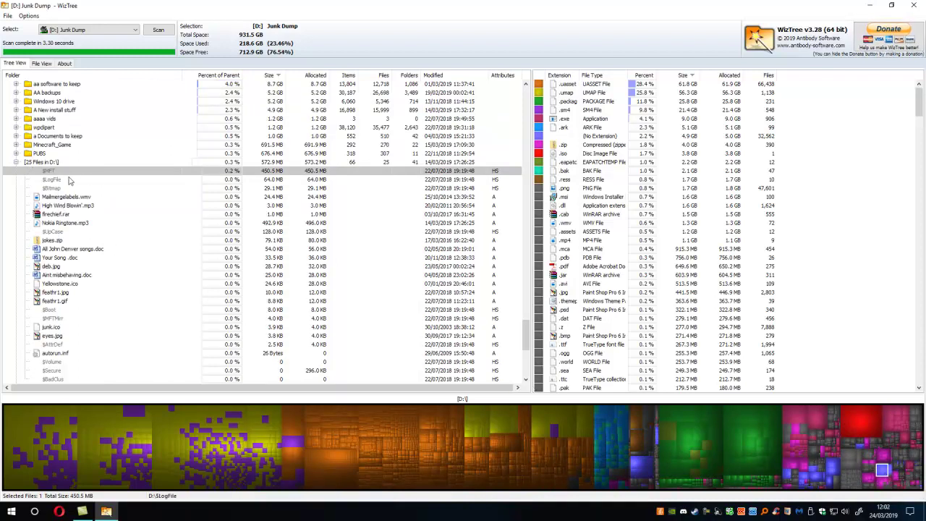
left_click(60, 199)
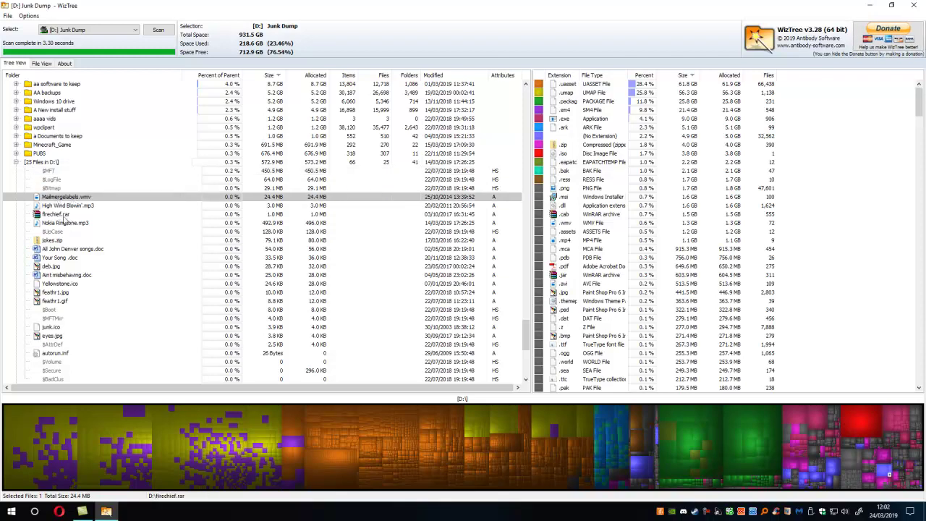
left_click(56, 216)
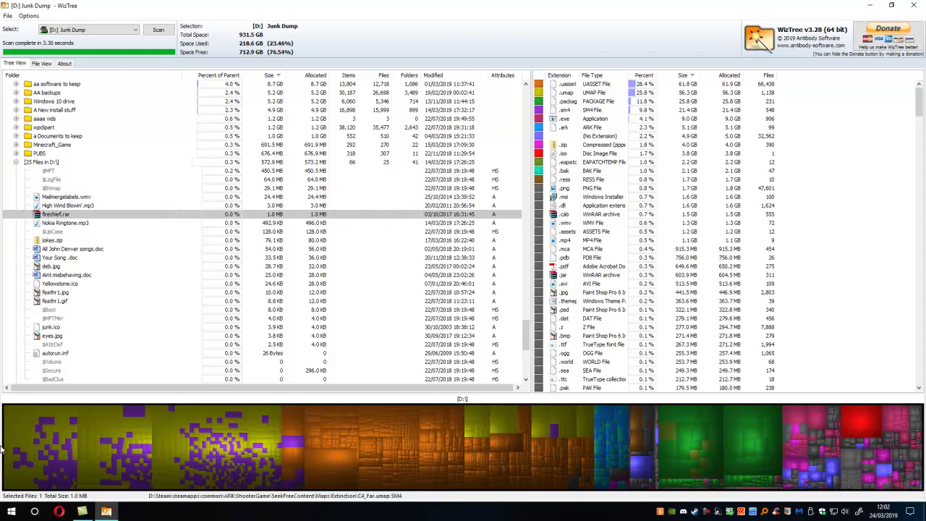
left_click(53, 224)
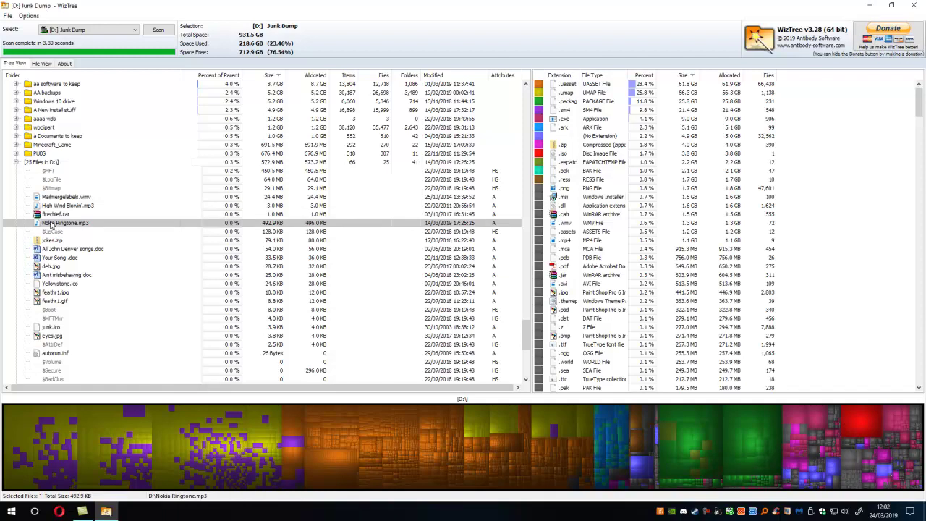
left_click(43, 162)
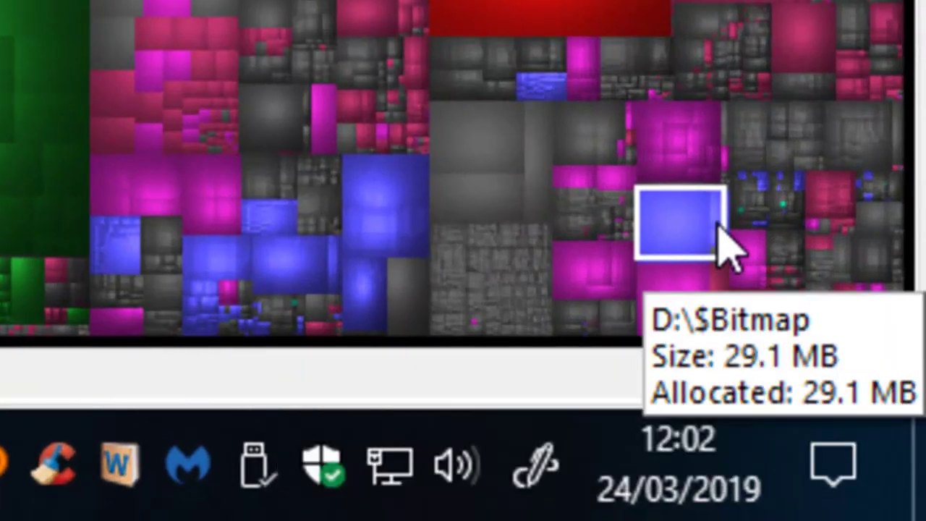
mouse_move(767, 320)
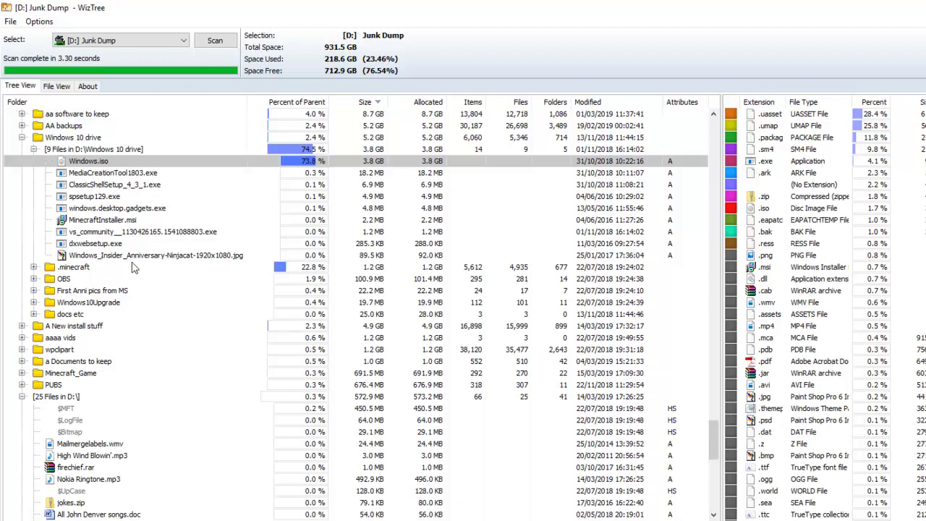
Step: Collapse the Windows 10 drive's file list, expand tombpack > walkthrough and its files, and select Mypictures.exe
left_click(34, 149)
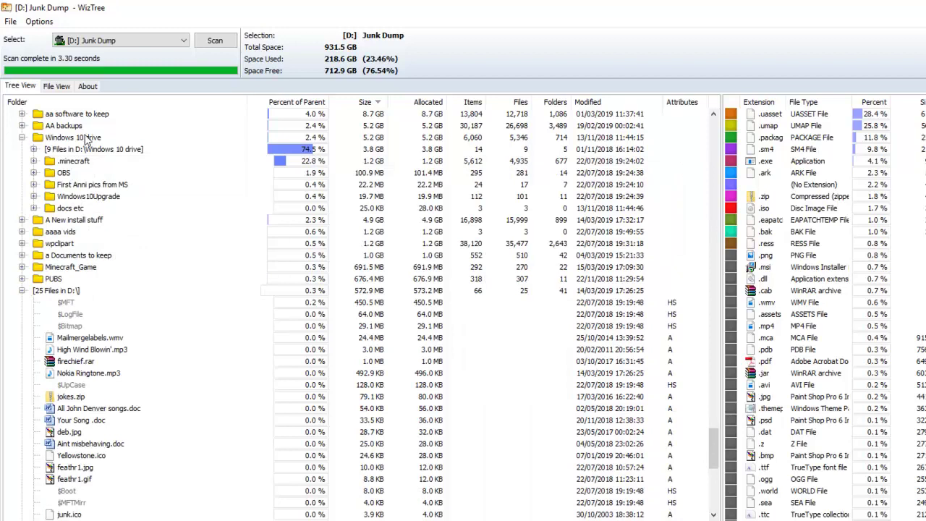
scroll(141, 184, "down", 8)
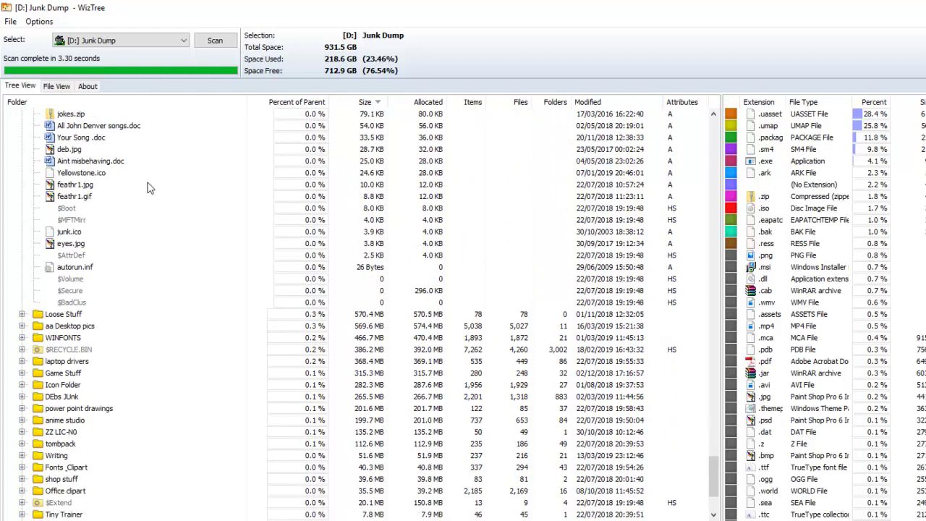
scroll(150, 188, "up", 3)
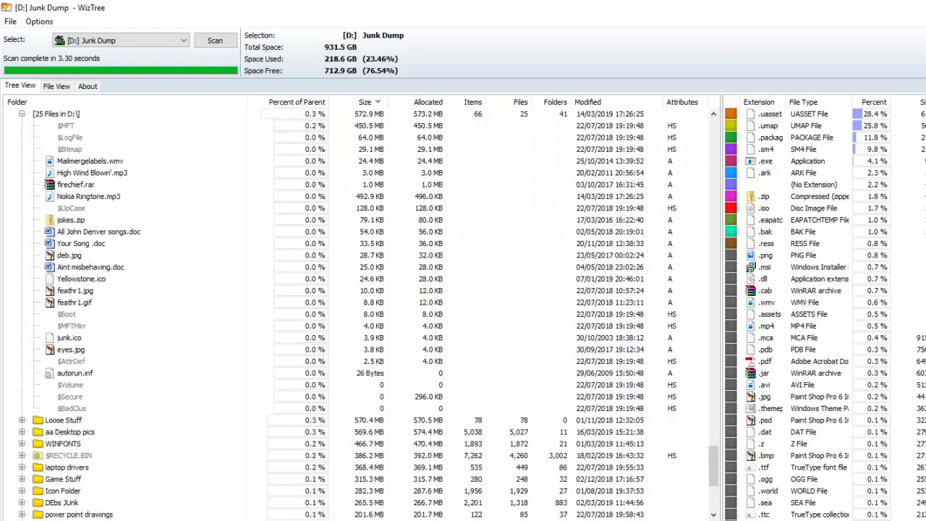
scroll(155, 294, "down", 5)
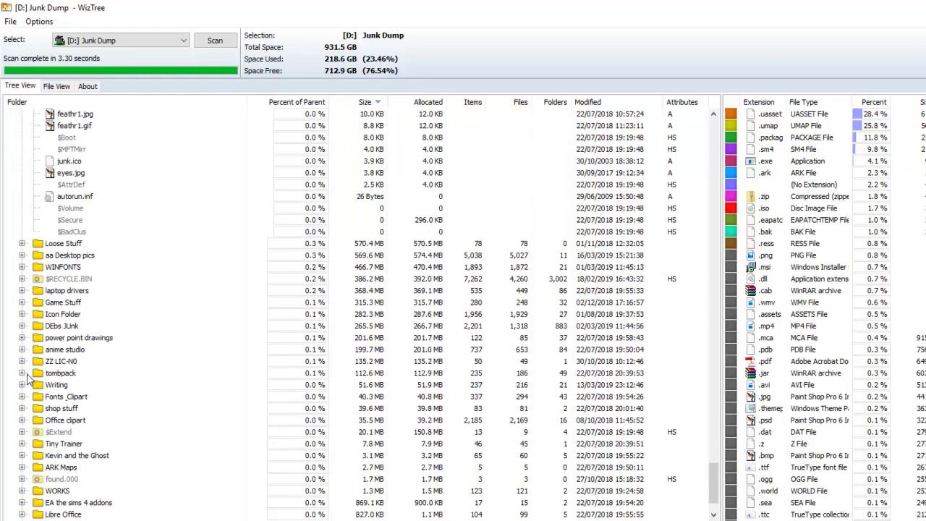
left_click(22, 373)
left_click(33, 385)
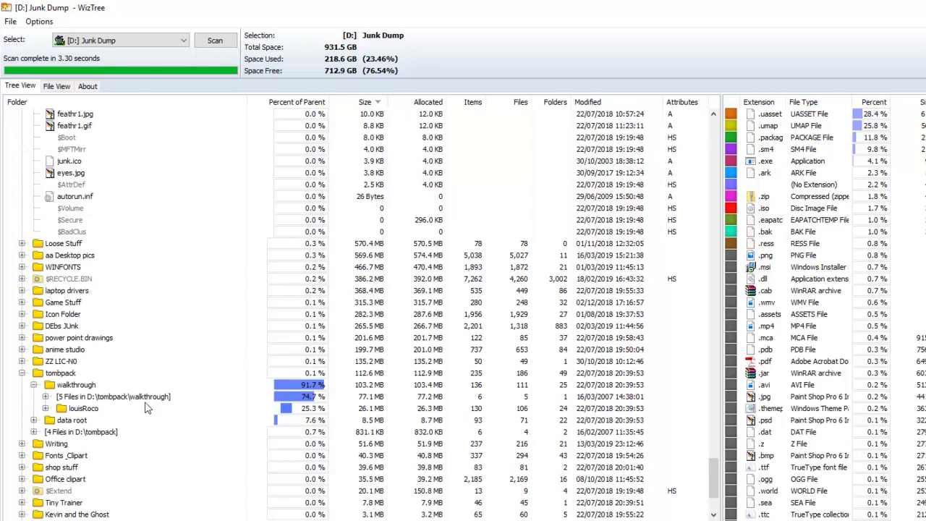
left_click(45, 397)
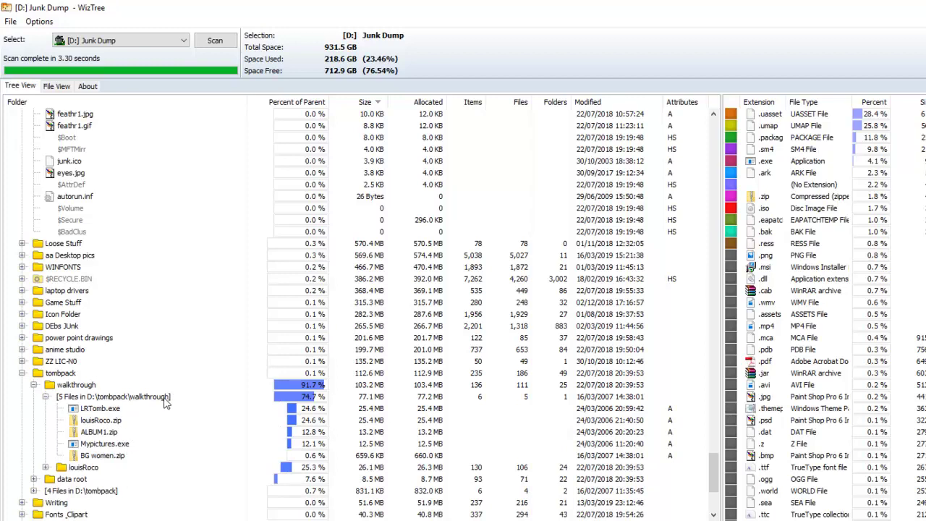
left_click(107, 447)
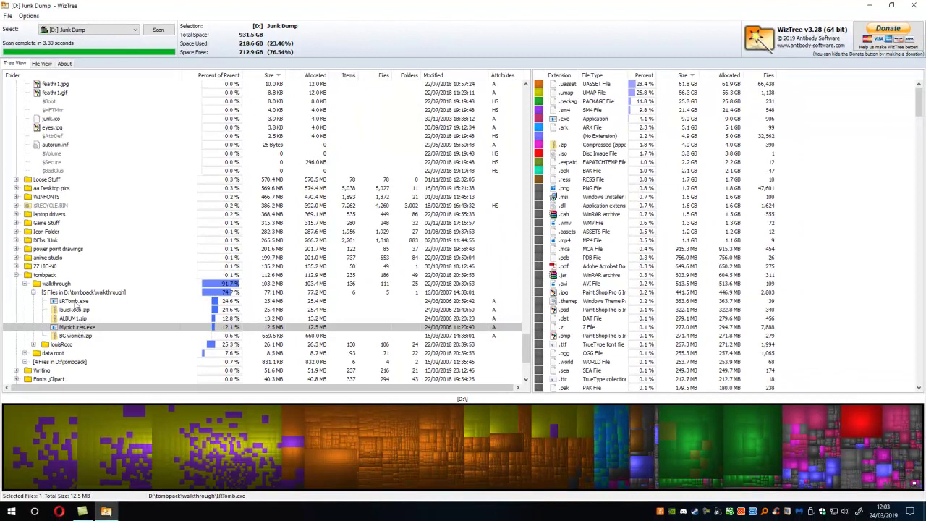
Step: Check LRTomb.exe, the walkthrough folder total, a tiny treemap file, and the ARK Maps file group
left_click(75, 303)
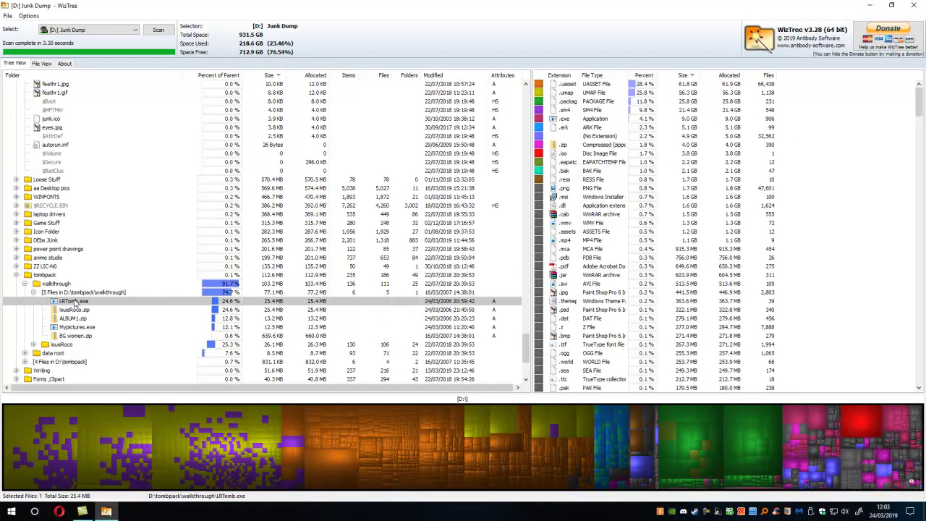
left_click(48, 285)
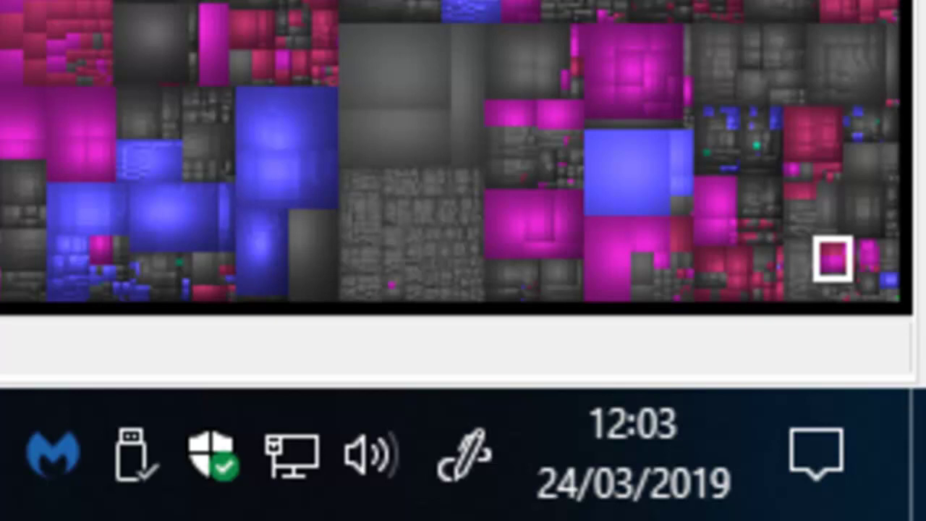
left_click(895, 287)
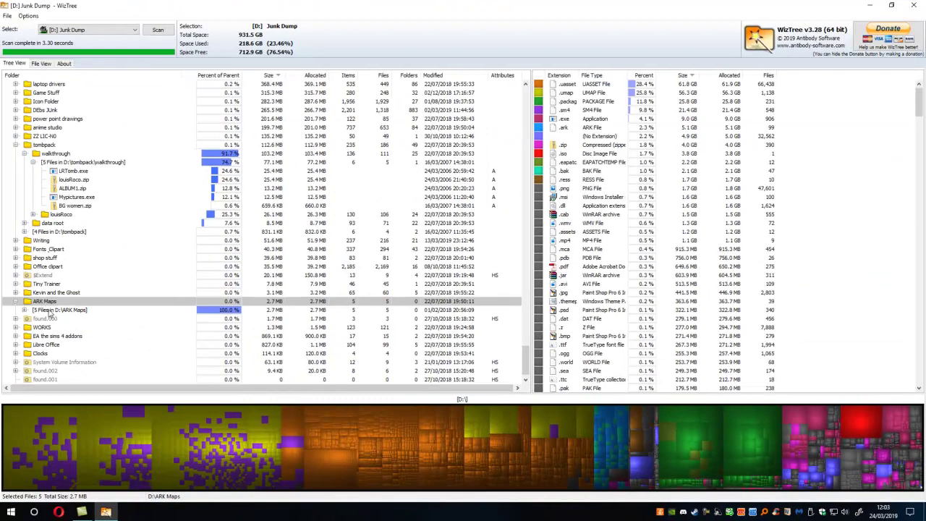
left_click(50, 310)
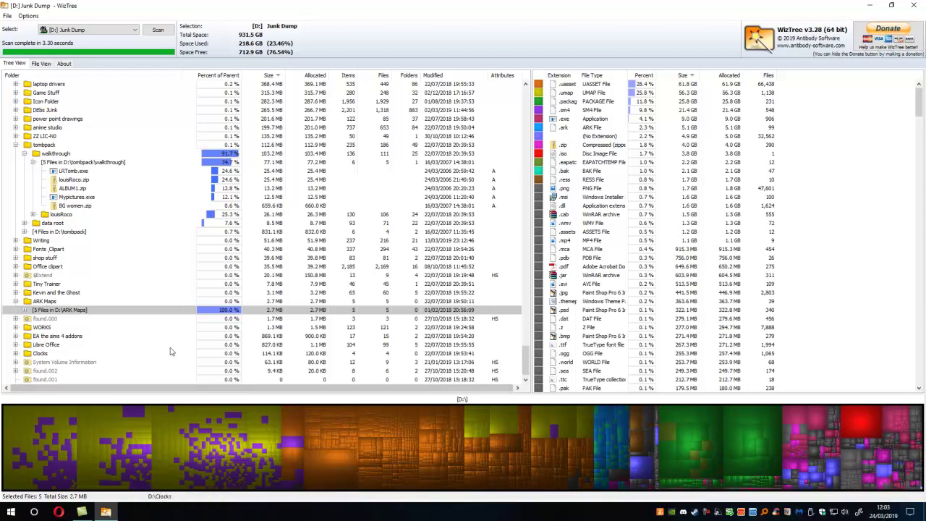
Step: Expand Libre Office to find graphics as its largest subfolder (360.9 KB), then select ARK Maps
scroll(130, 322, "down", 1)
left_click(16, 337)
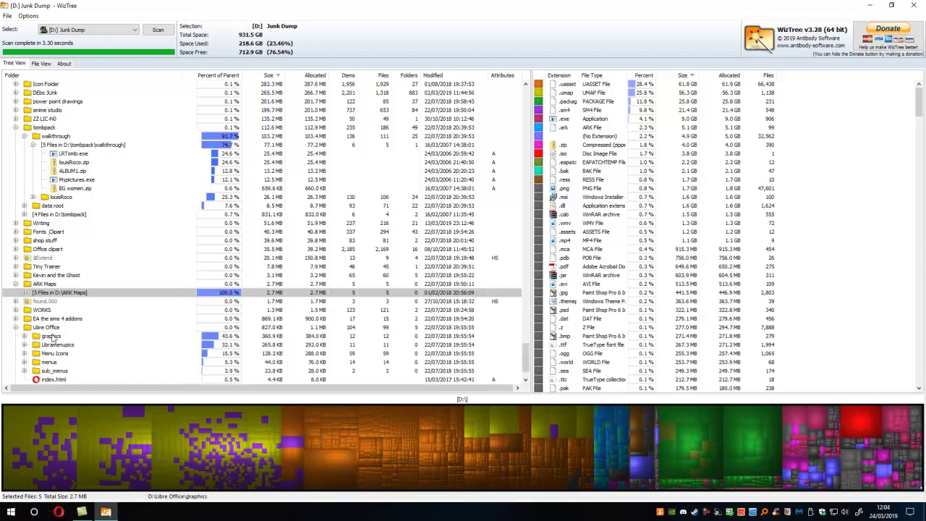
left_click(47, 330)
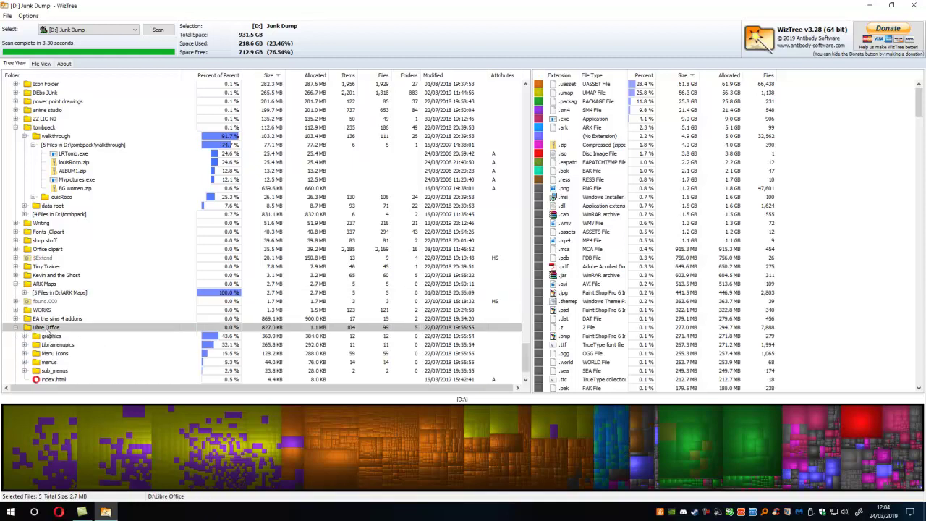
left_click(51, 337)
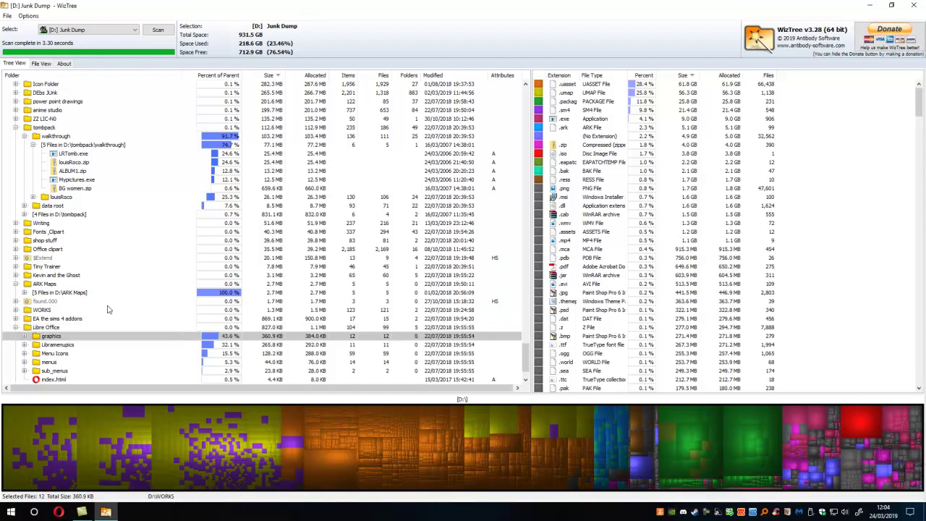
scroll(109, 307, "down", 2)
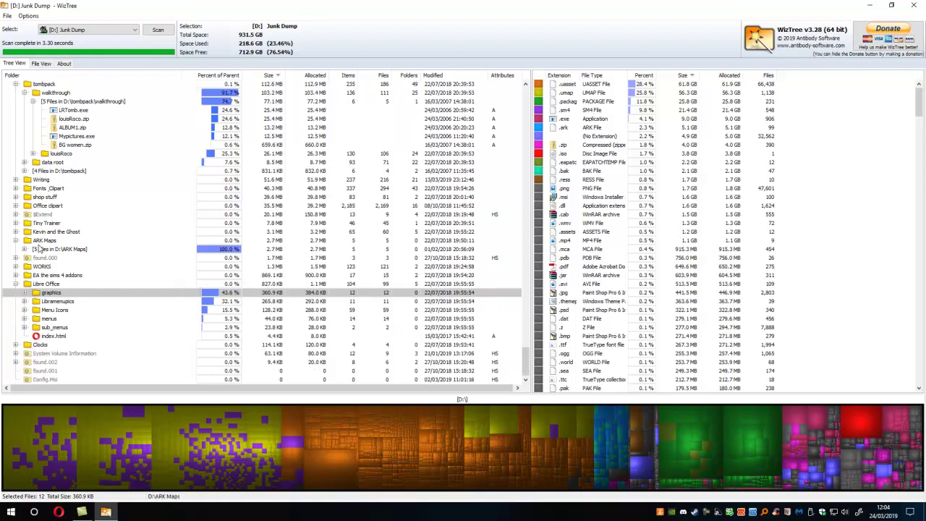
left_click(39, 243)
scroll(98, 188, "up", 20)
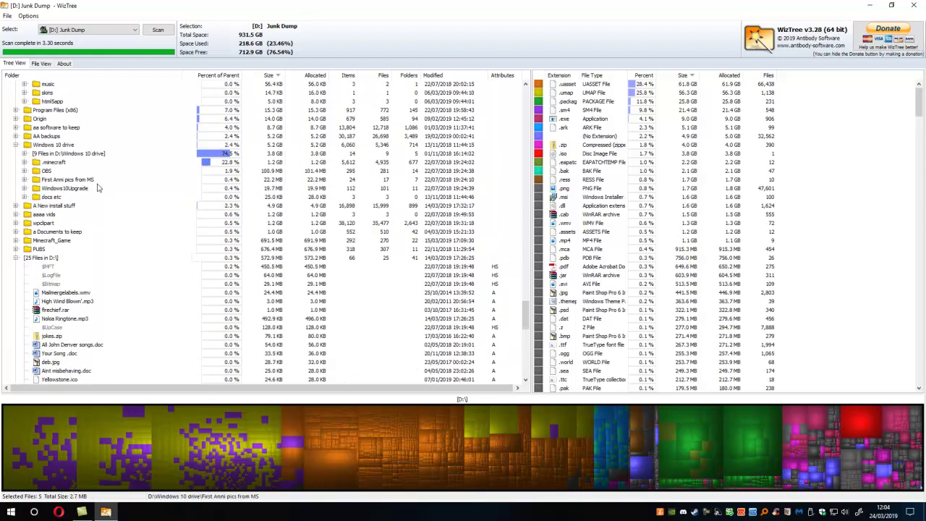
scroll(98, 188, "up", 5)
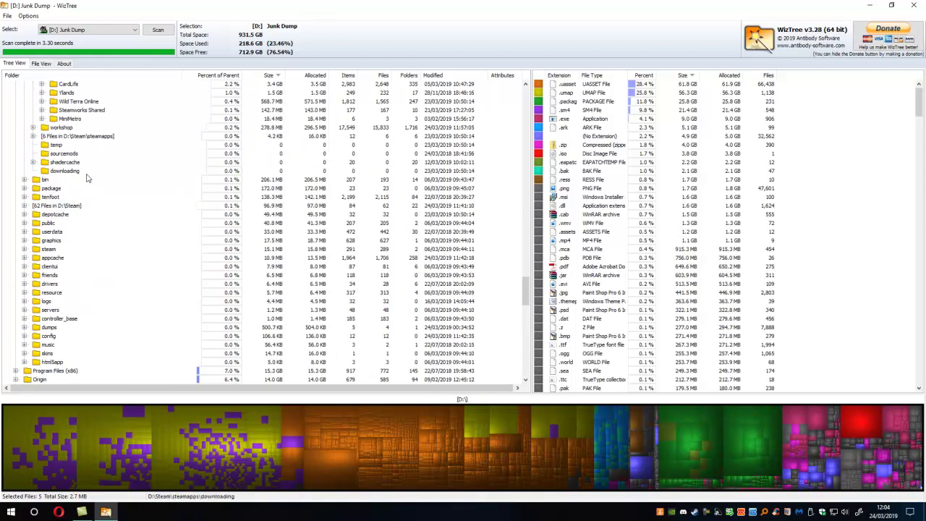
Step: Scan the E: Web Stuff drive, expand ZZ ark saved games, and trace large treemap blocks to IMG JPG photos
left_click(135, 30)
left_click(72, 75)
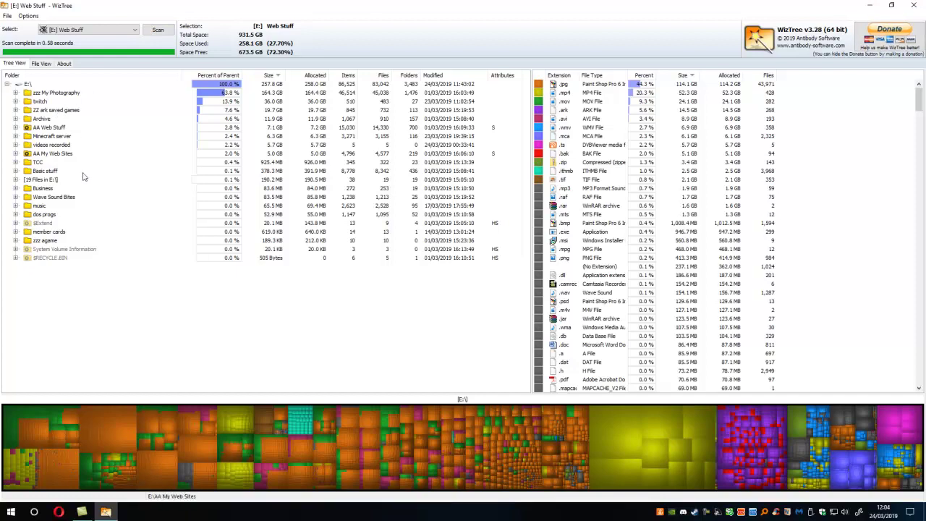
left_click(16, 110)
left_click(58, 118)
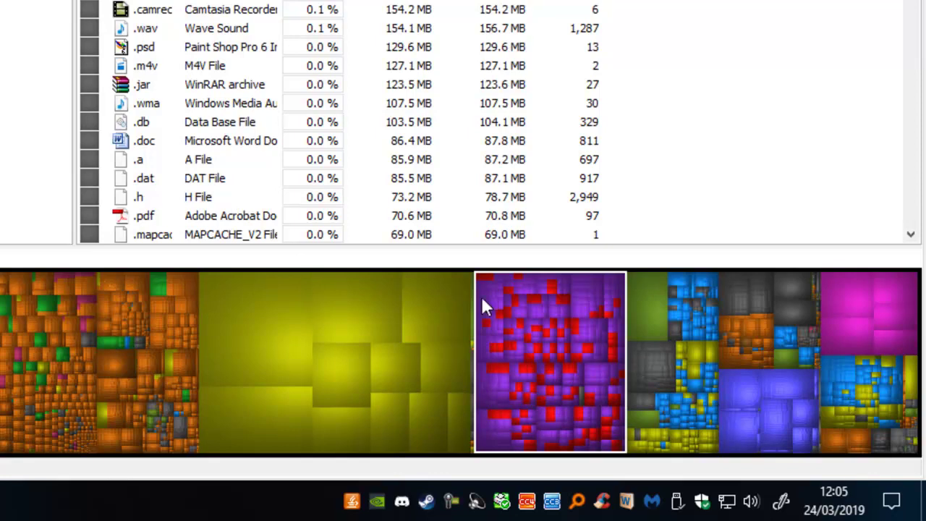
left_click(309, 338)
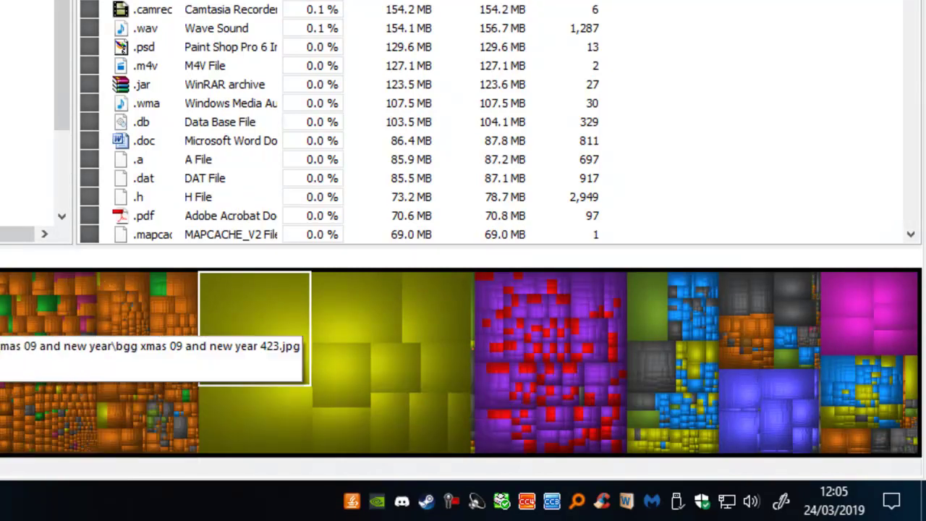
left_click(109, 376)
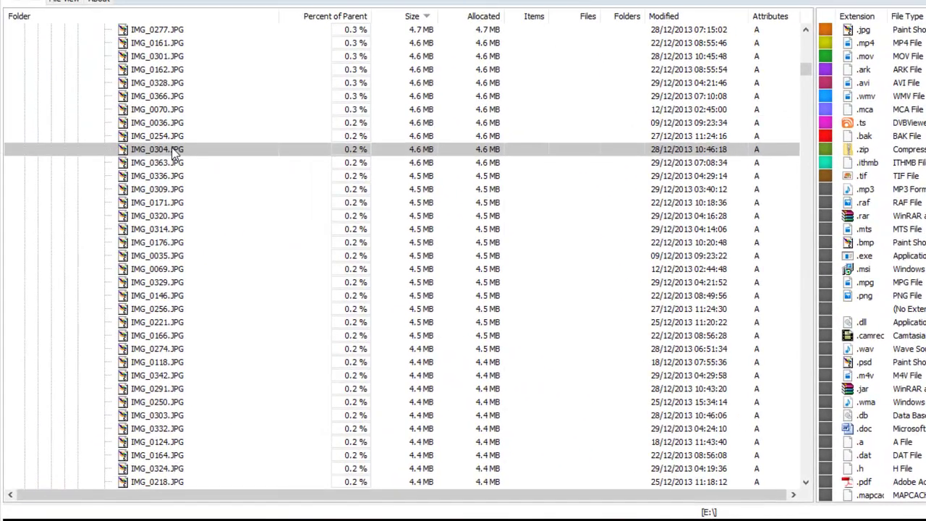
Step: Open IMG_0304.JPG from its right-click menu, then scroll back to the top of the file list
right_click(173, 151)
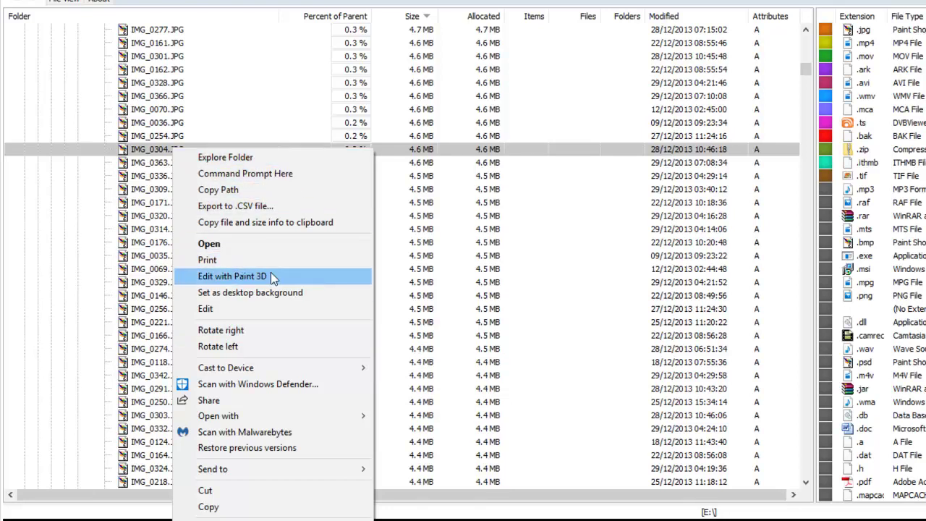
left_click(232, 243)
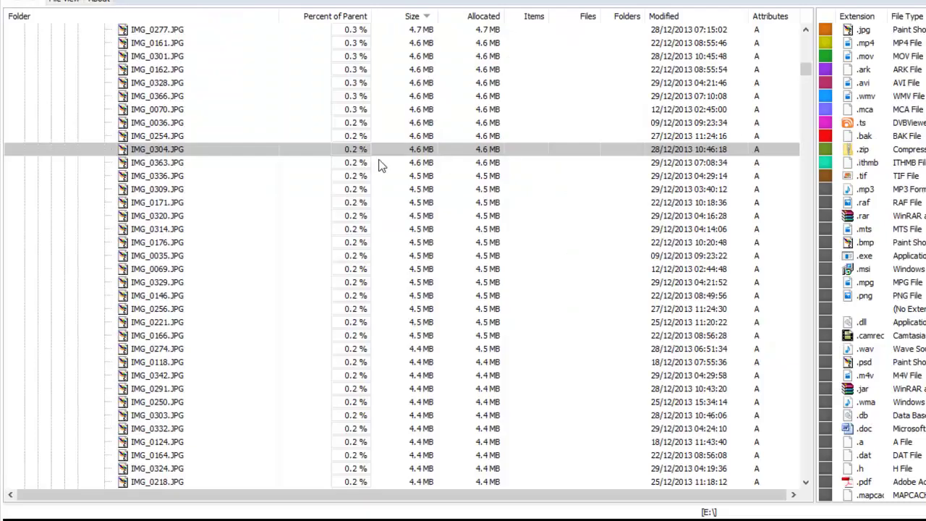
scroll(268, 204, "up", 18)
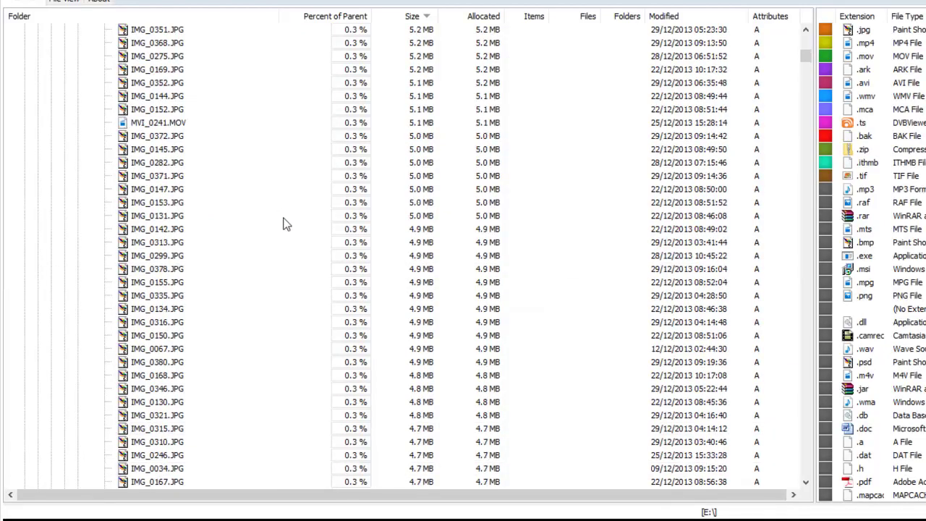
scroll(271, 232, "up", 9)
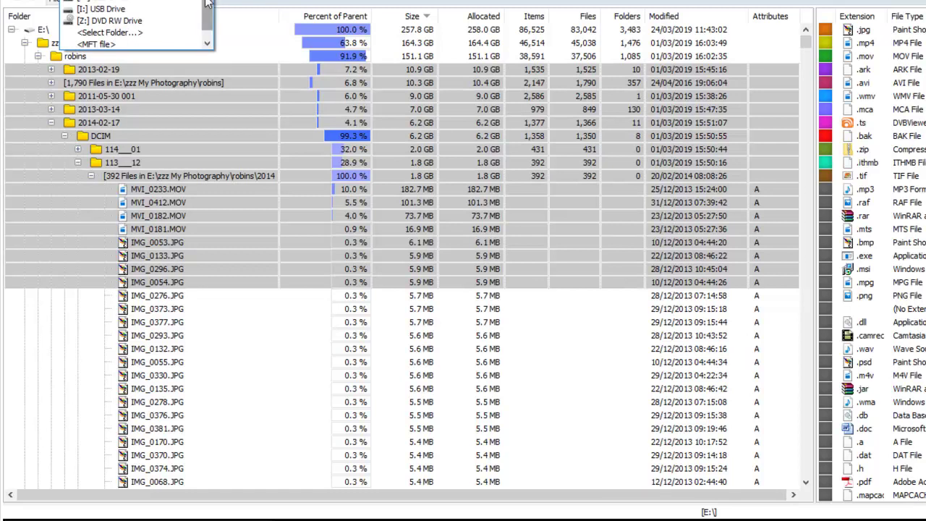
Step: Show the C: drive, expand the FreeOCR folder and select ocr.bmp (7.9 MB)
key("Up")
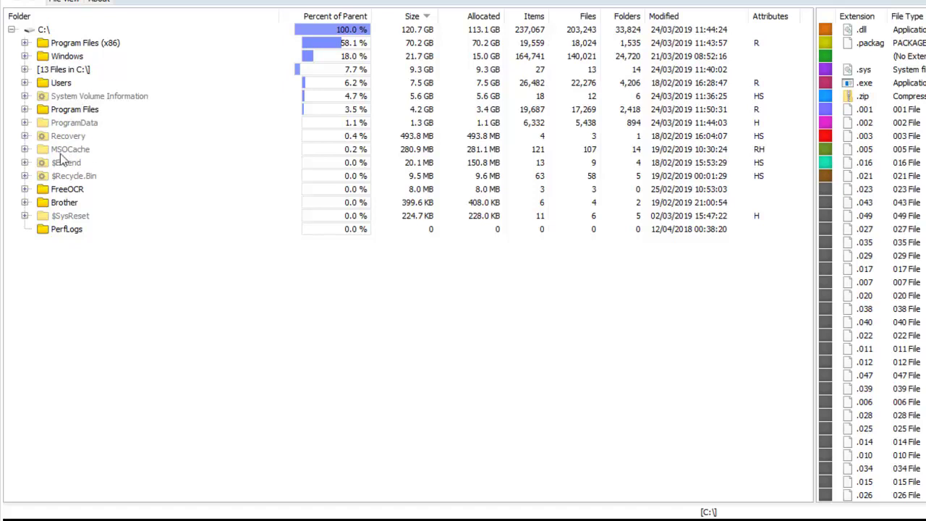
left_click(67, 194)
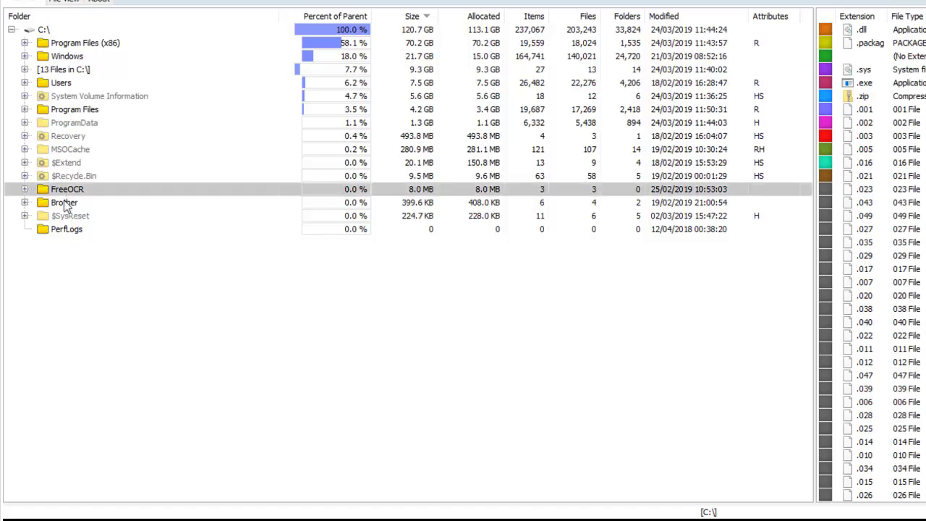
left_click(25, 189)
left_click(74, 202)
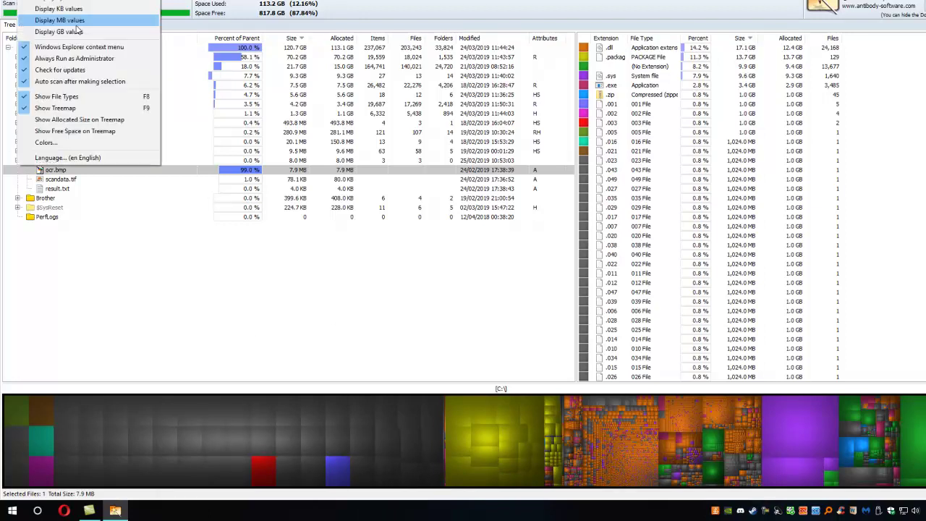
Step: Review the Colors dialog's colour-by-extension groups and close it without changes
left_click(62, 143)
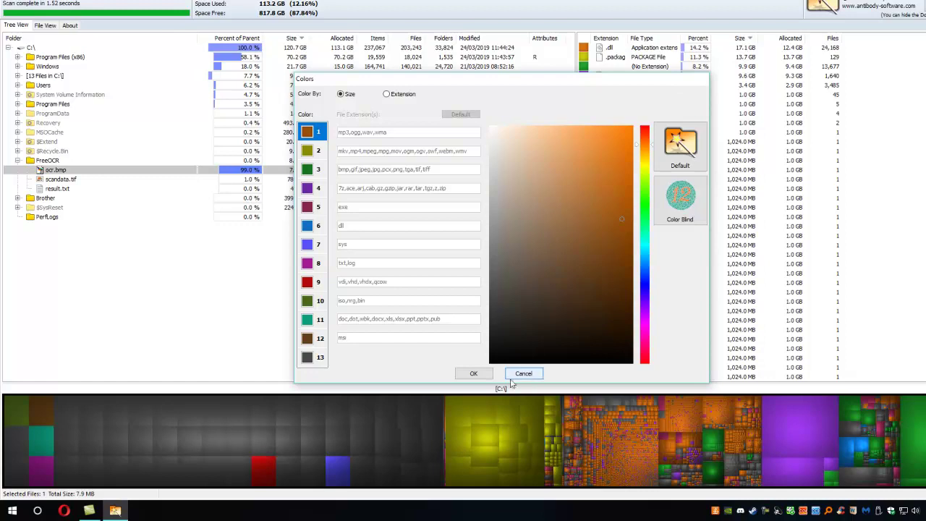
left_click(474, 374)
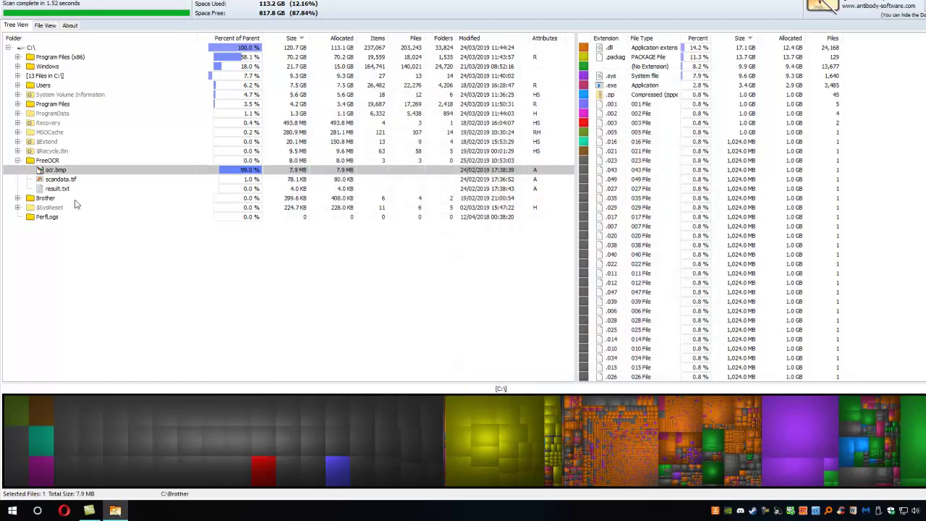
Step: Collapse FreeOCR and restore the WizTree window to a smaller size, revealing the desktop
left_click(17, 161)
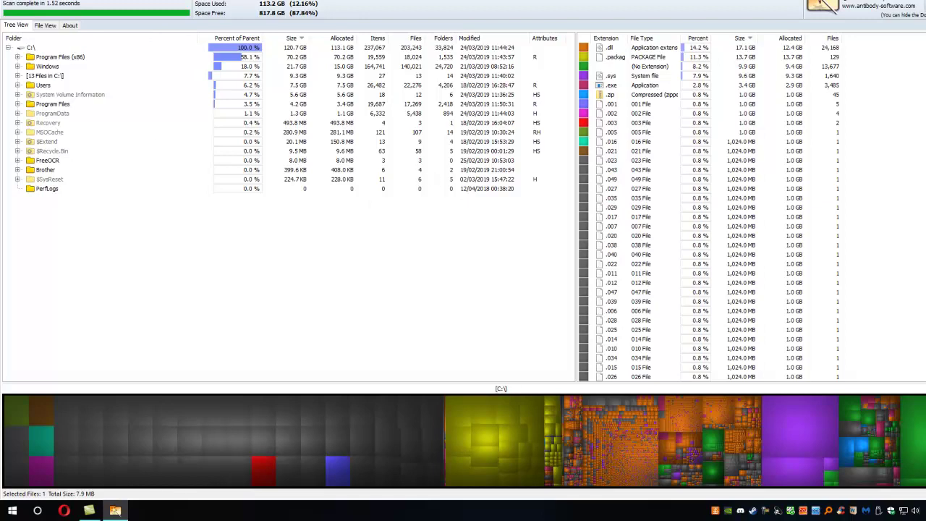
left_click_drag(304, 3, 366, 5)
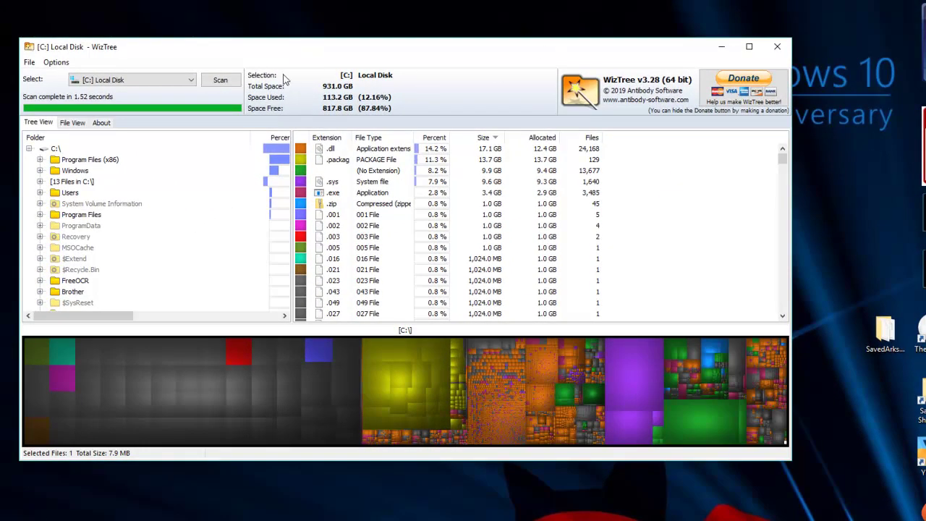